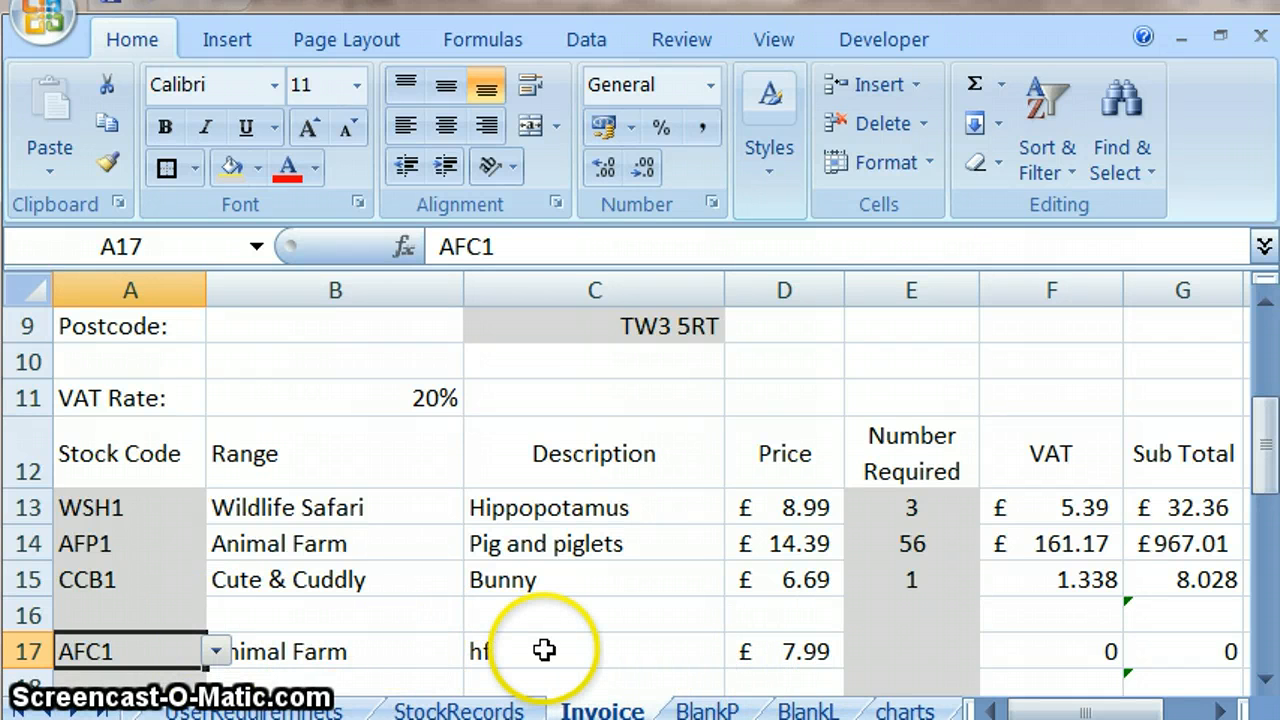
# Step: Copy the VLOOKUP description formula from C16 down into C17, replacing the stray text for stock code AFC1
pyautogui.click(543, 613)
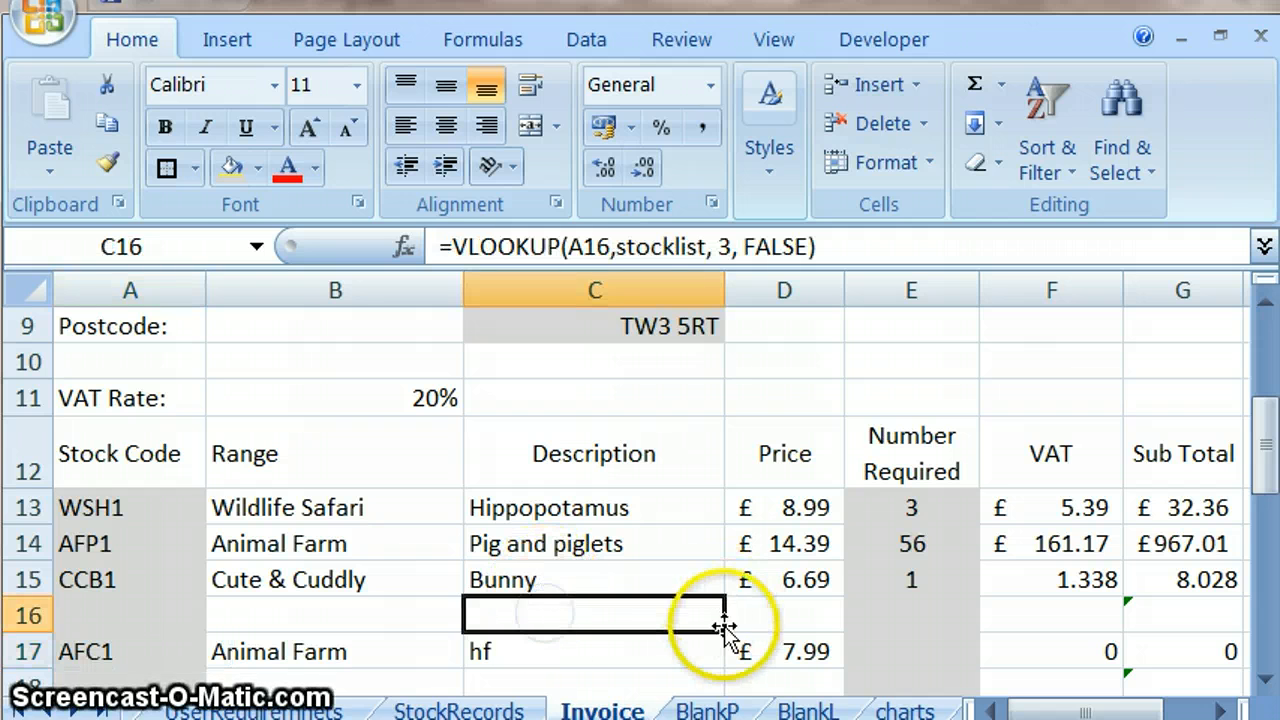
pyautogui.moveTo(723, 629); pyautogui.dragTo(716, 671)
pyautogui.click(586, 651)
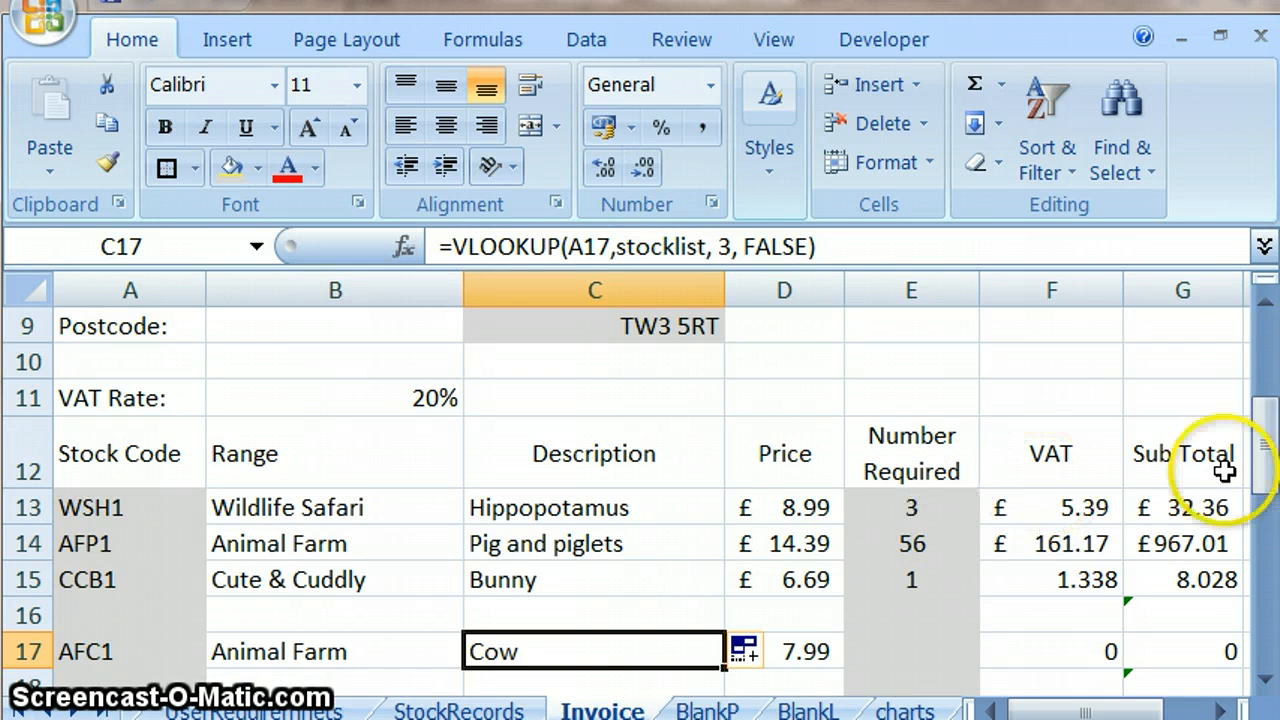
# Step: Review the merged, grey-shaded name and address input cells in the customer section of the invoice
pyautogui.click(1262, 296)
pyautogui.click(1262, 296)
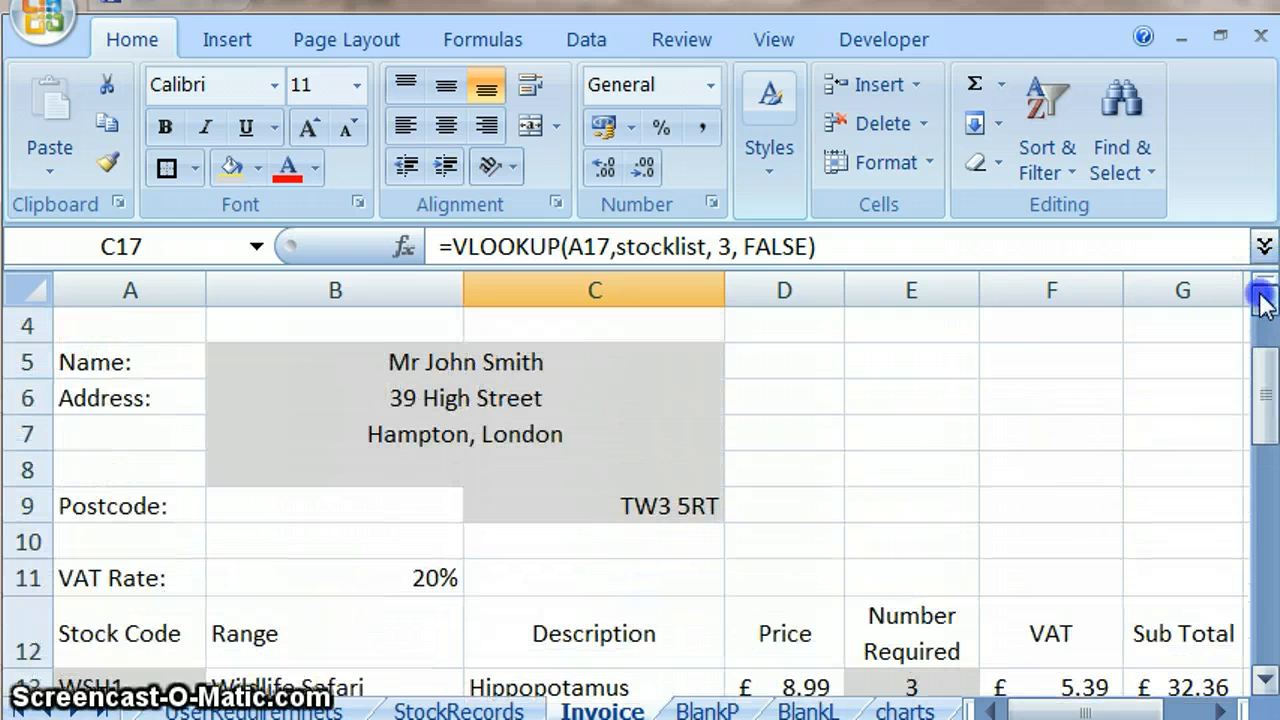
pyautogui.click(1262, 296)
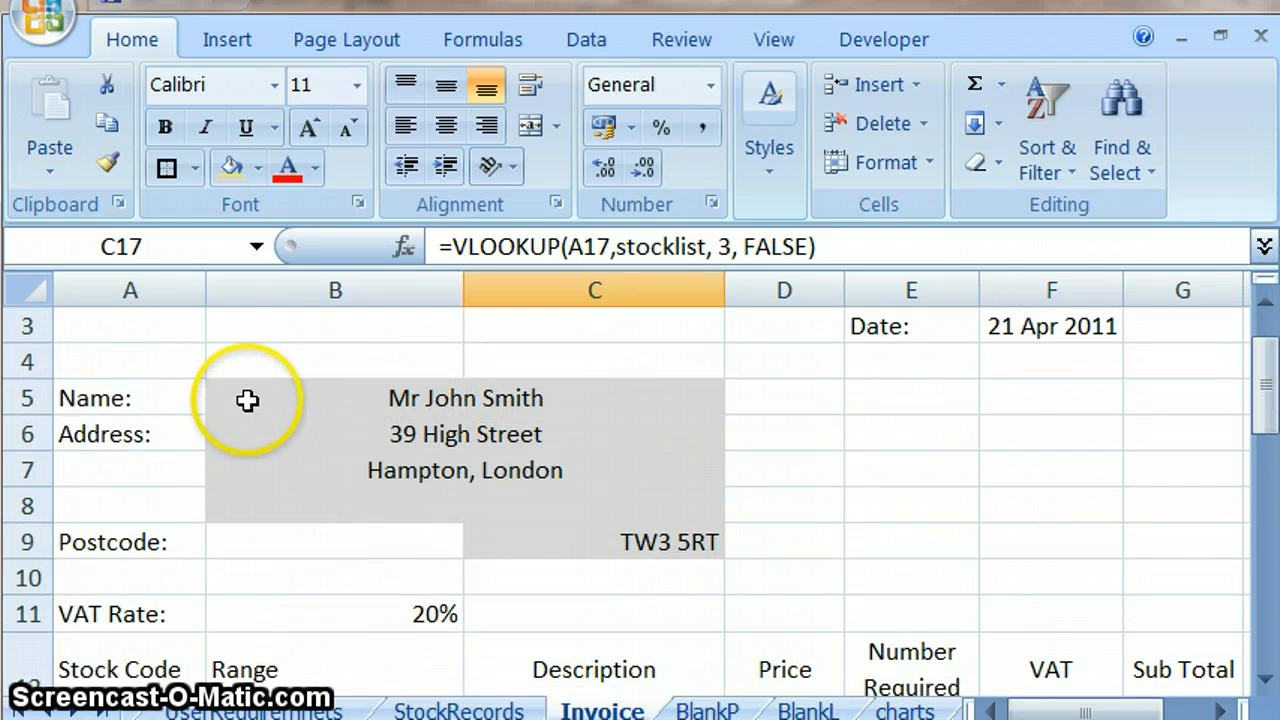
pyautogui.moveTo(249, 400); pyautogui.dragTo(291, 489)
# Step: Open data validation for the Number Required cells from E13 downwards and check the validation criteria
pyautogui.click(1262, 682)
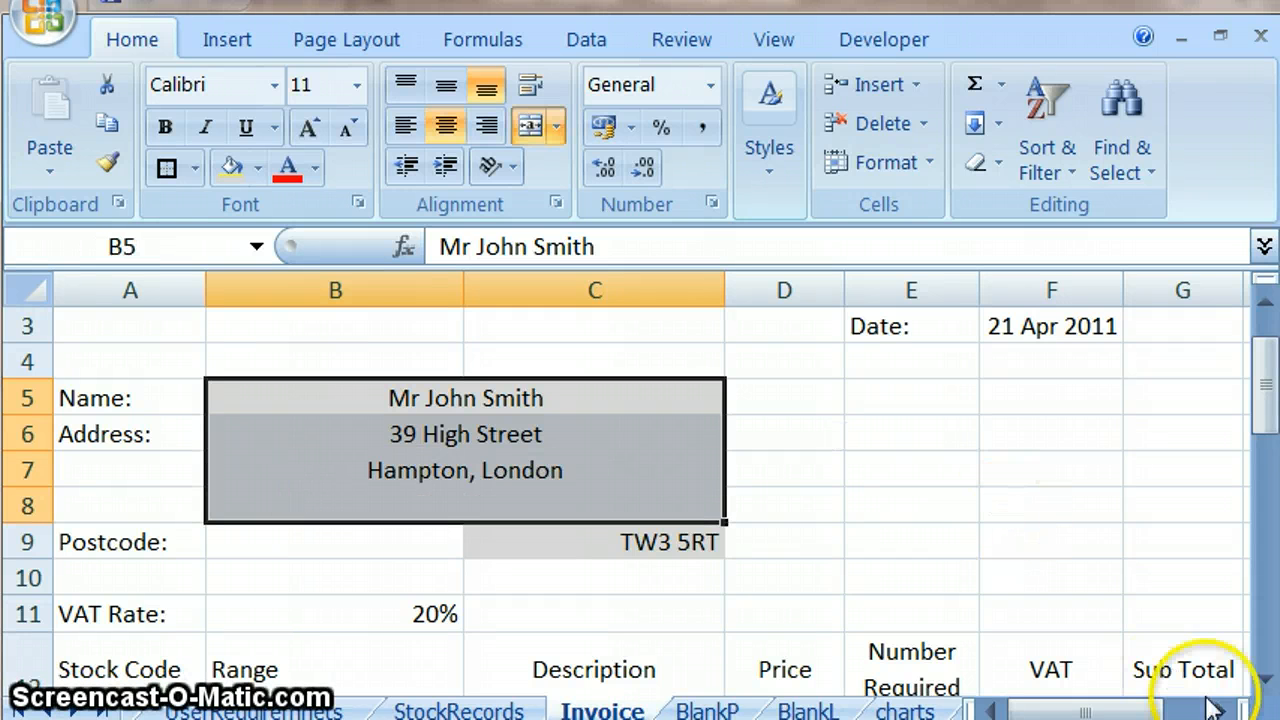
pyautogui.click(1262, 682)
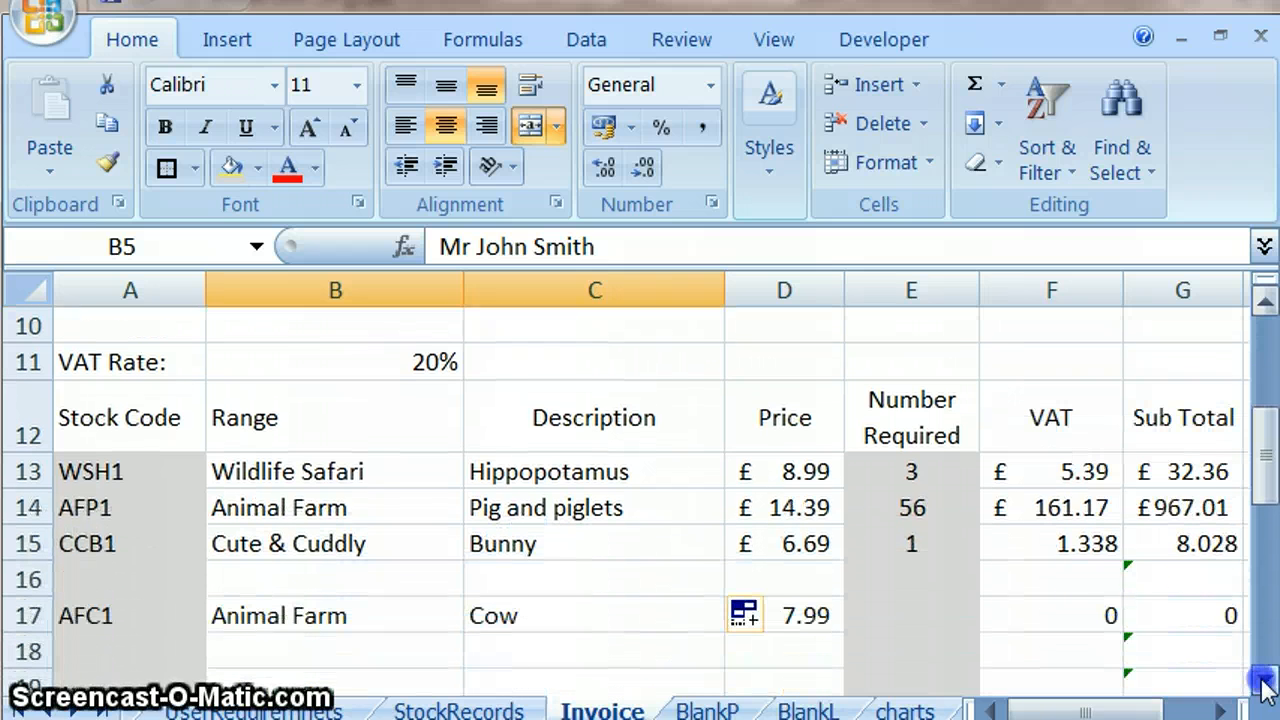
pyautogui.click(917, 465)
pyautogui.moveTo(917, 465); pyautogui.dragTo(914, 678)
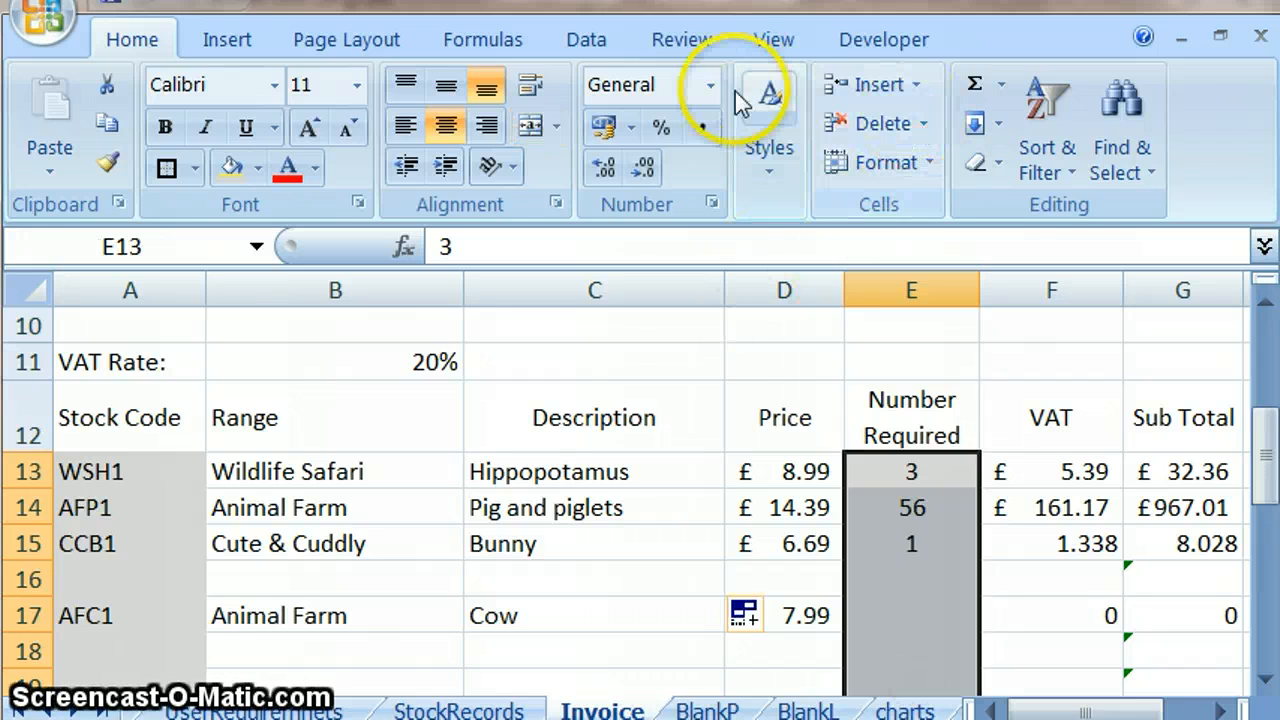
pyautogui.click(585, 36)
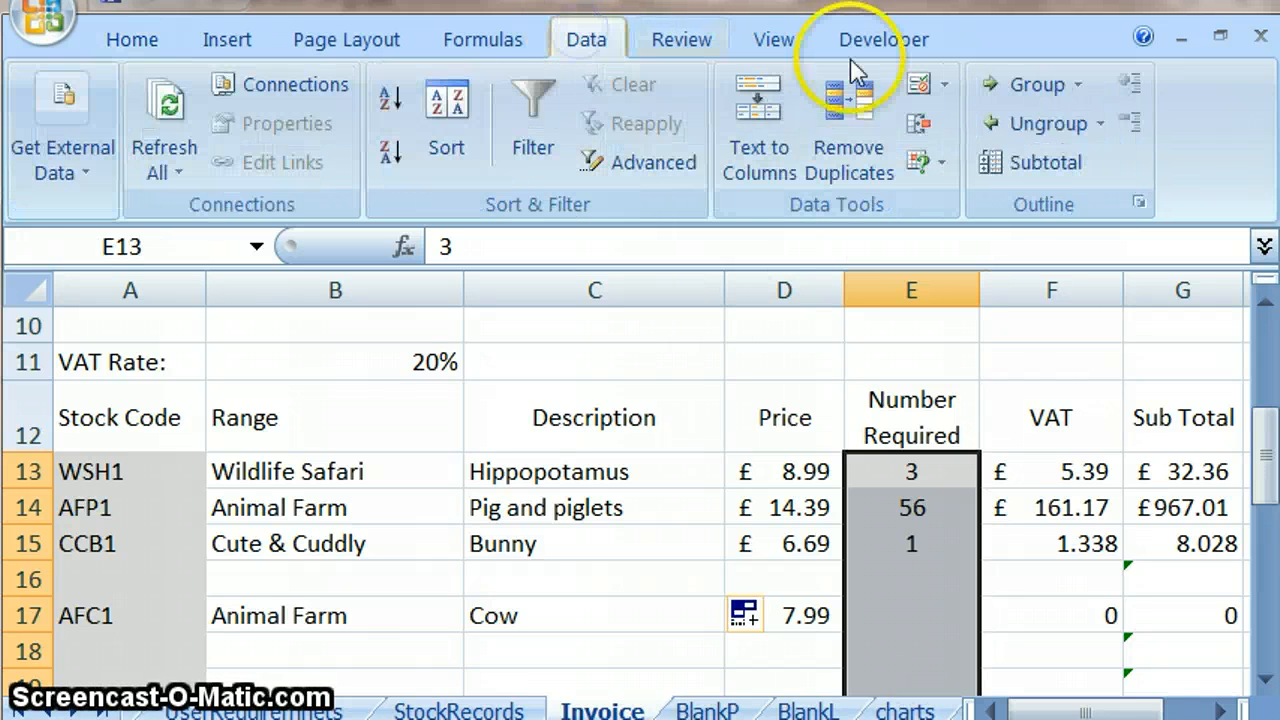
pyautogui.click(926, 88)
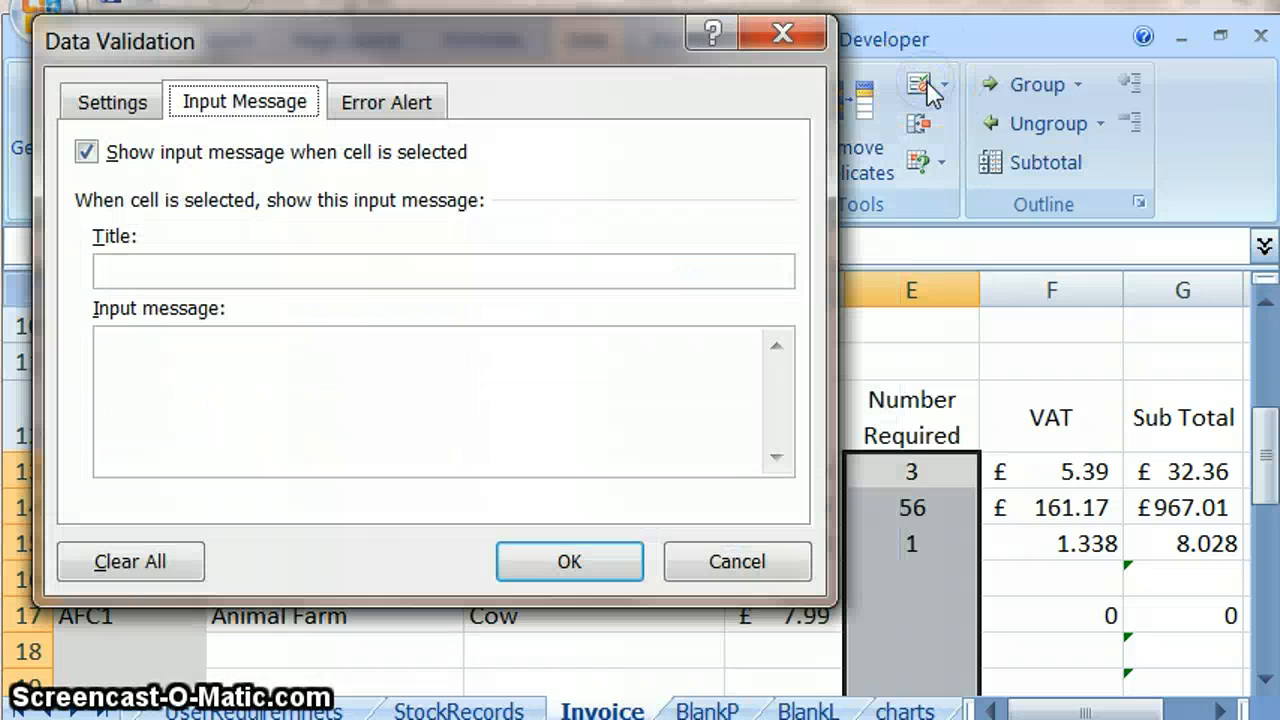
pyautogui.click(108, 101)
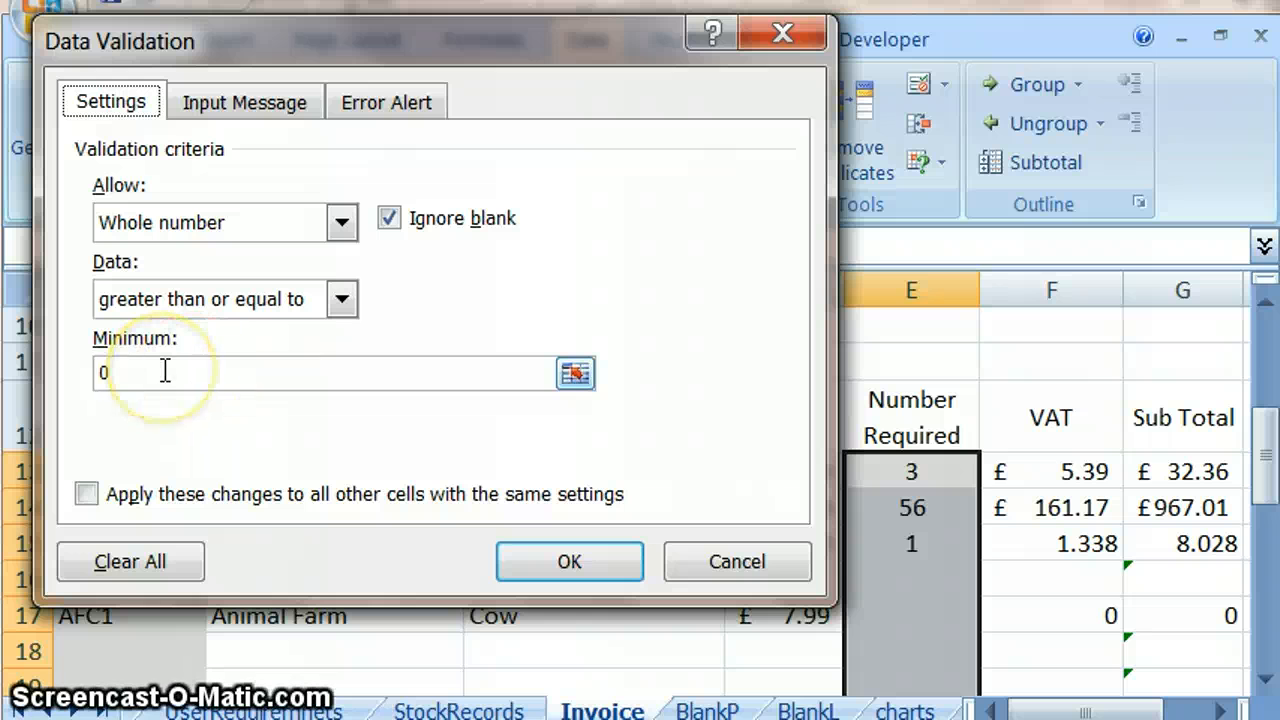
# Step: Add an input message to the Number Required cells, titled "Number Required" and reading "please enter a value greater than 0"
pyautogui.click(233, 105)
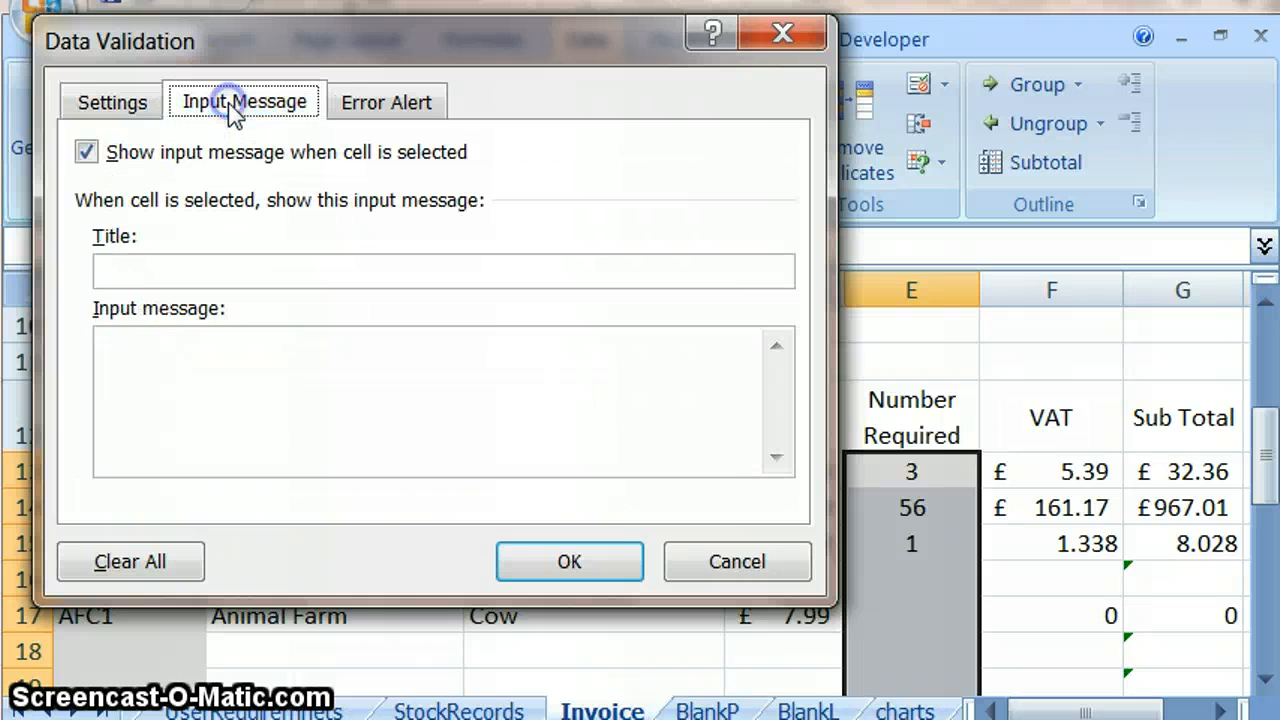
pyautogui.click(169, 272)
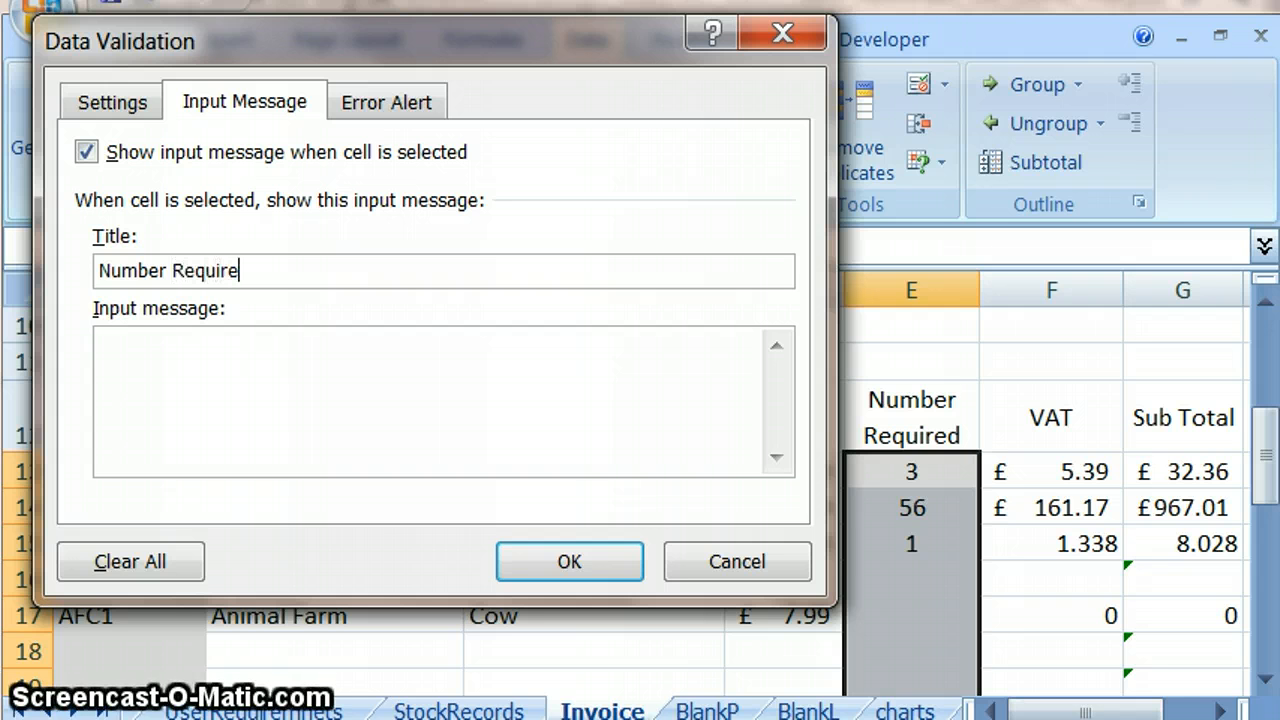
pyautogui.click(193, 385)
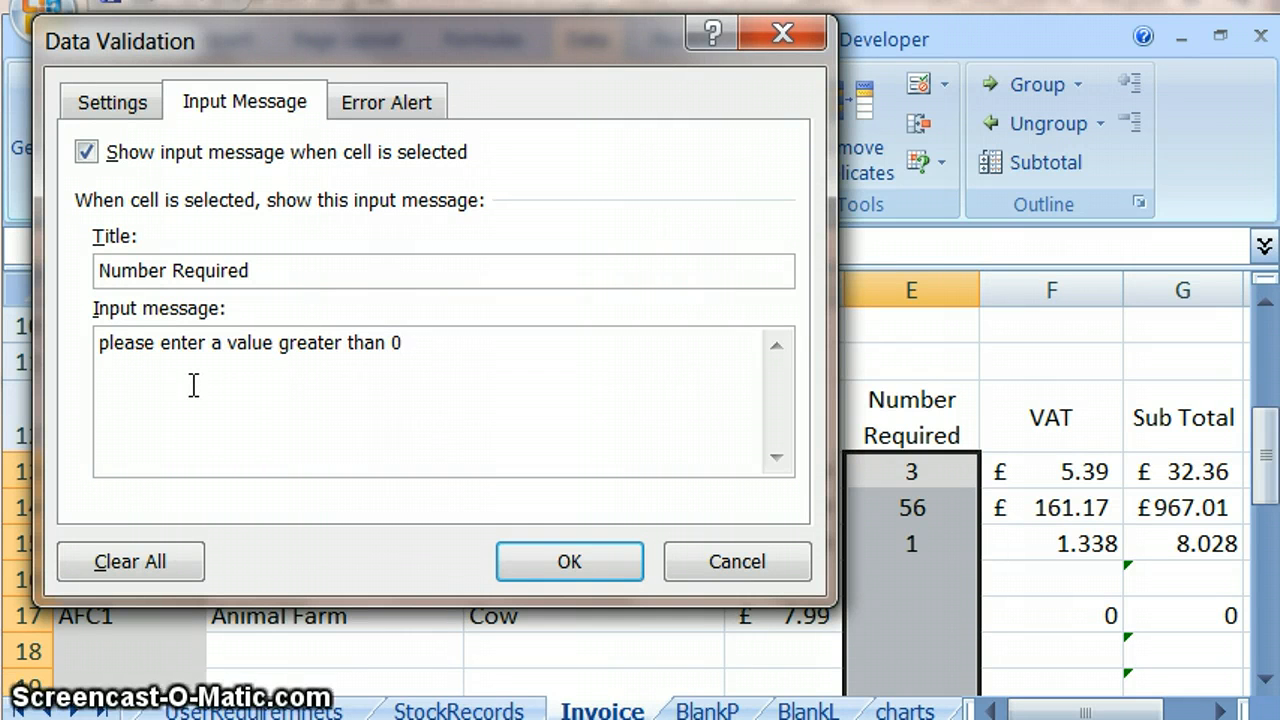
pyautogui.click(568, 562)
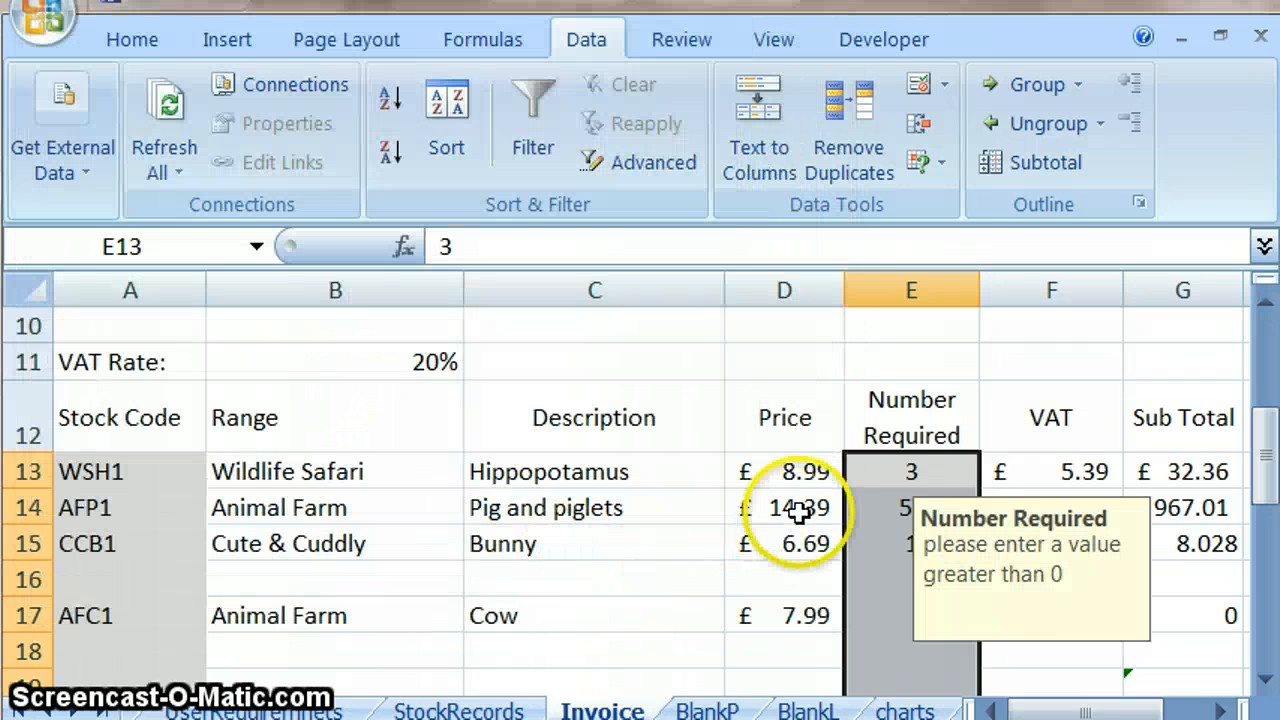
# Step: Check the input message on the Number Required cells E13 to E15 and the drop-down validation on stock codes A13:A17
pyautogui.click(622, 469)
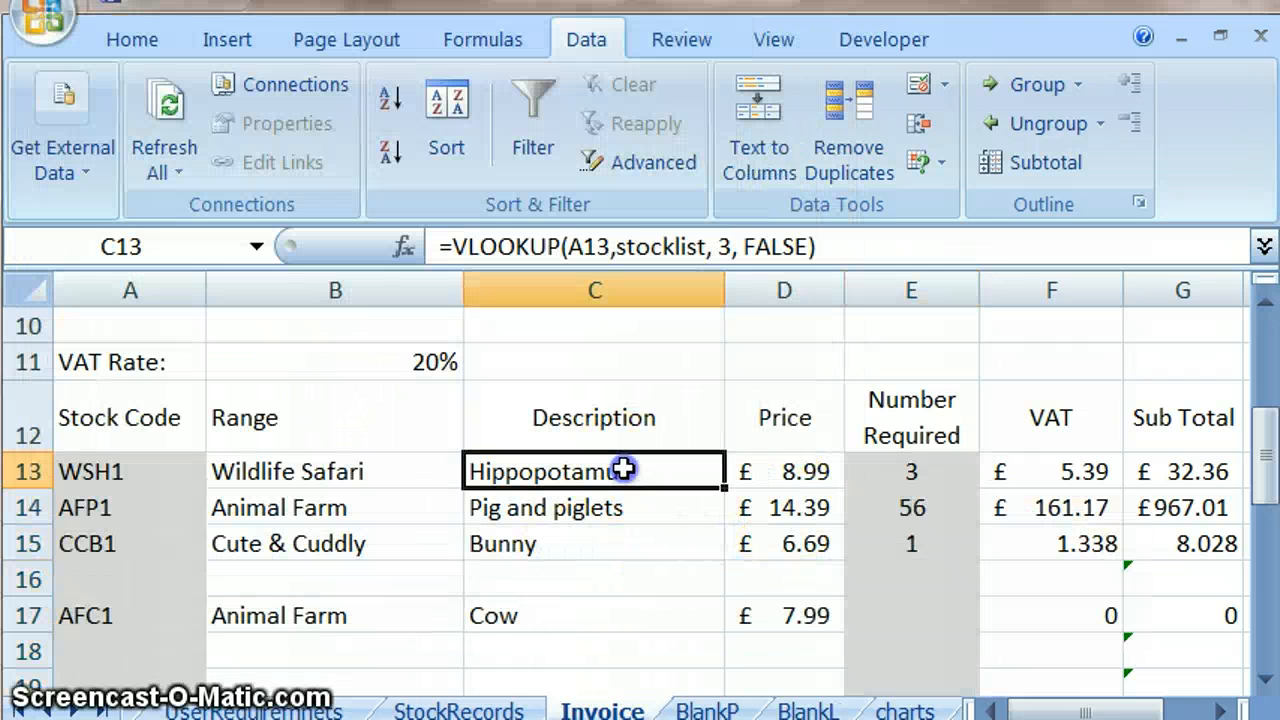
pyautogui.click(920, 470)
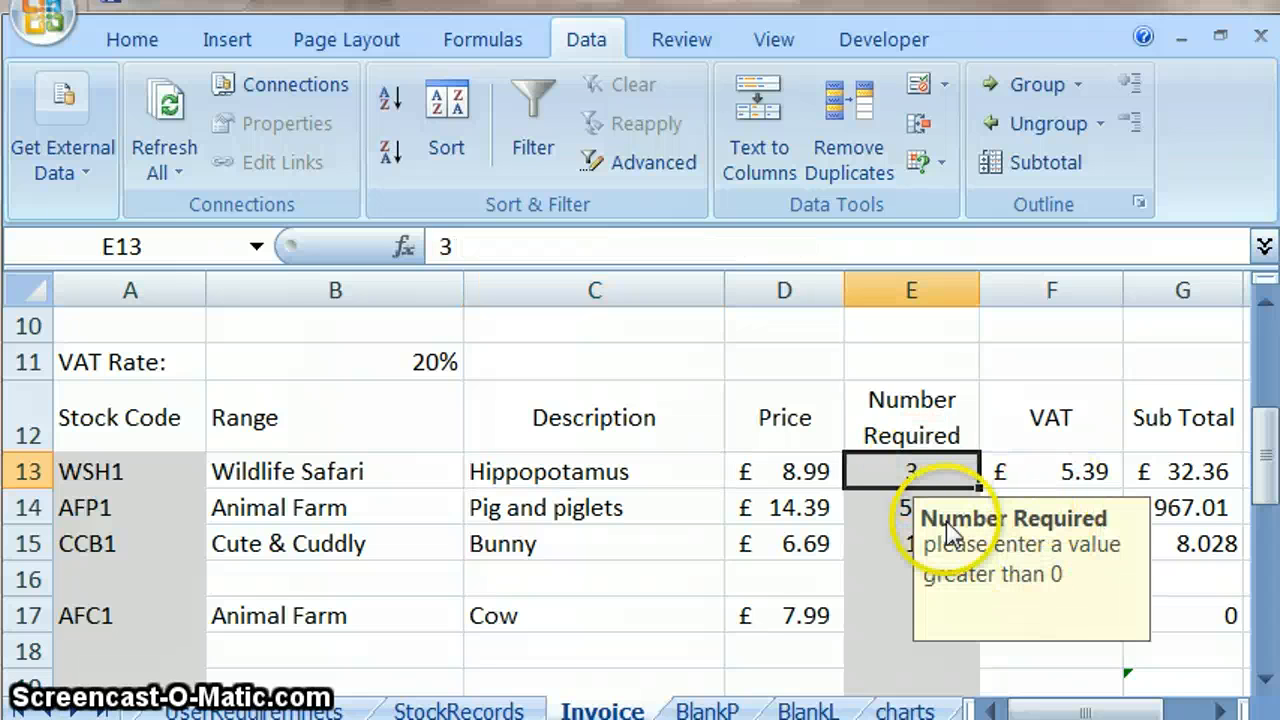
pyautogui.click(880, 509)
pyautogui.click(876, 551)
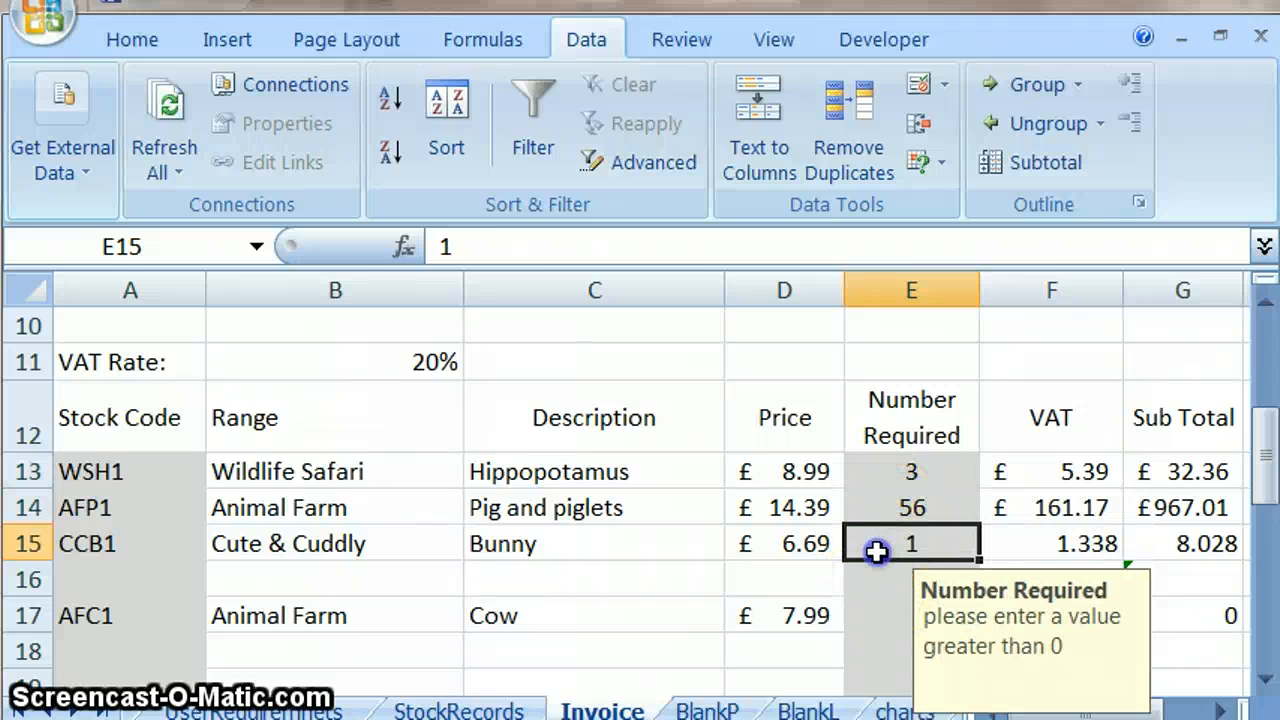
pyautogui.click(125, 471)
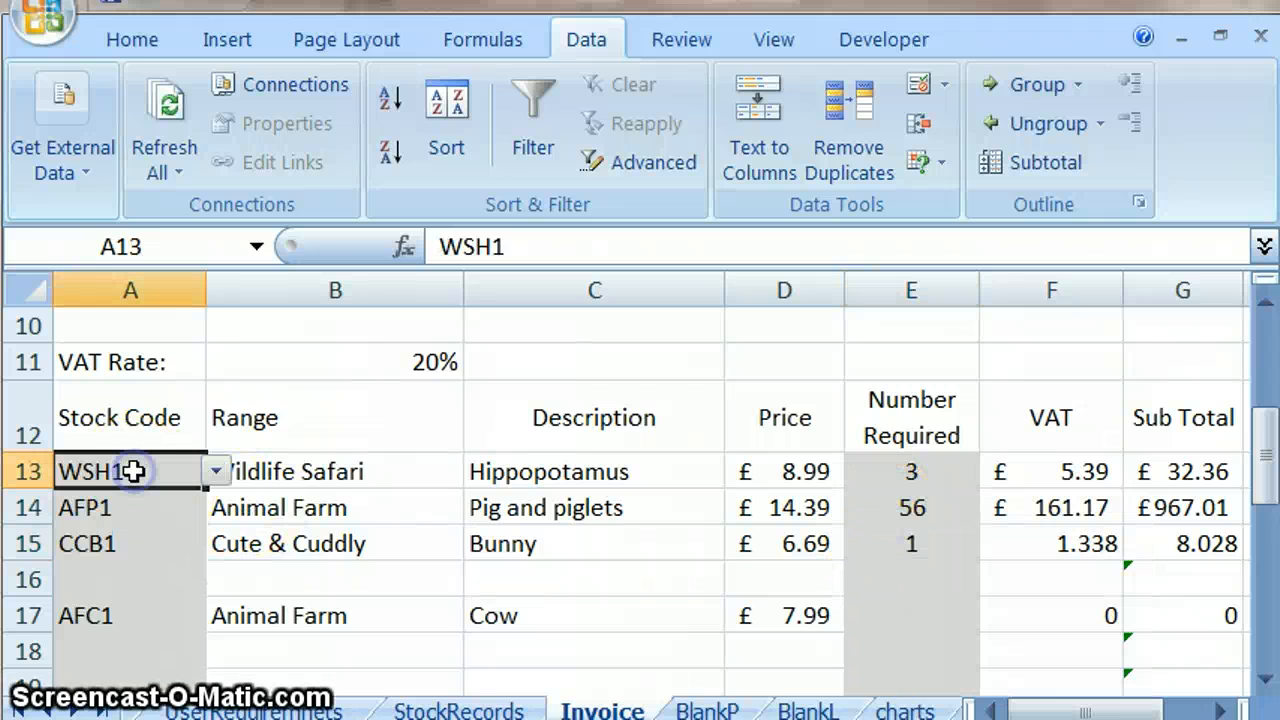
pyautogui.moveTo(133, 471); pyautogui.dragTo(124, 626)
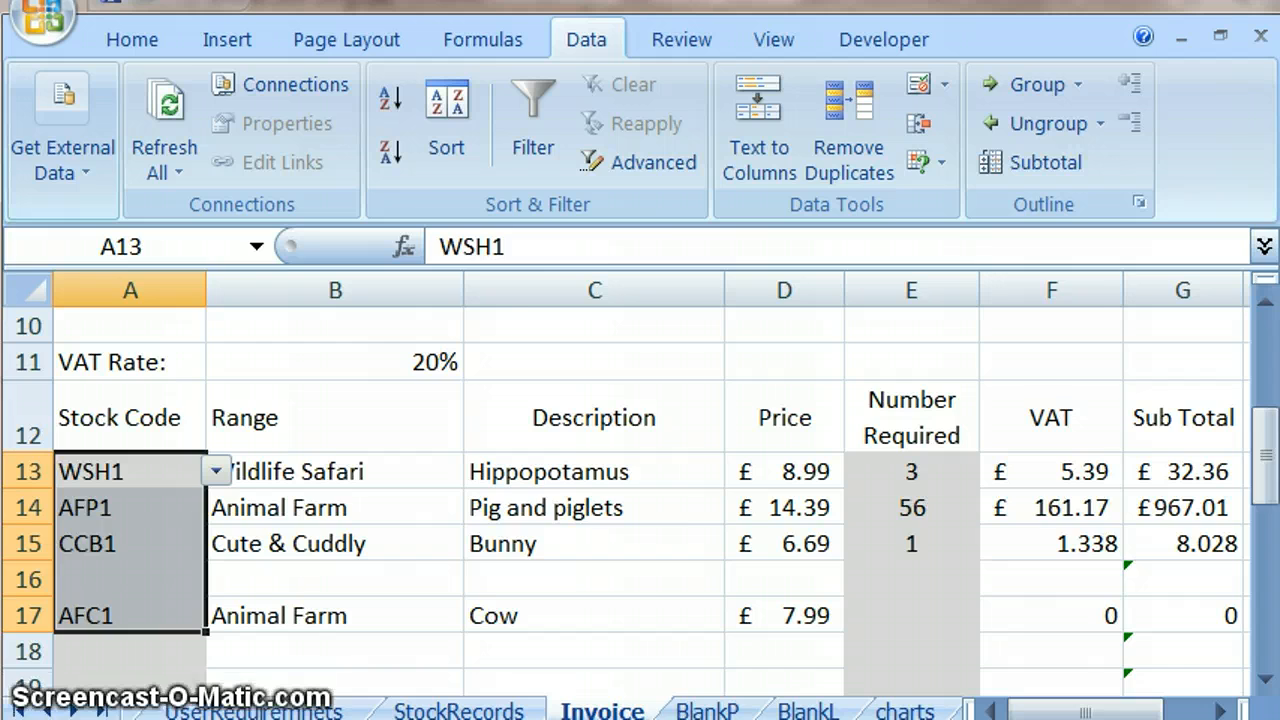
# Step: Switch to the handwritten invoice design, zoom out to 75% and examine its layout, validation and formula annotations
pyautogui.hotkey('alt', 'Tab')
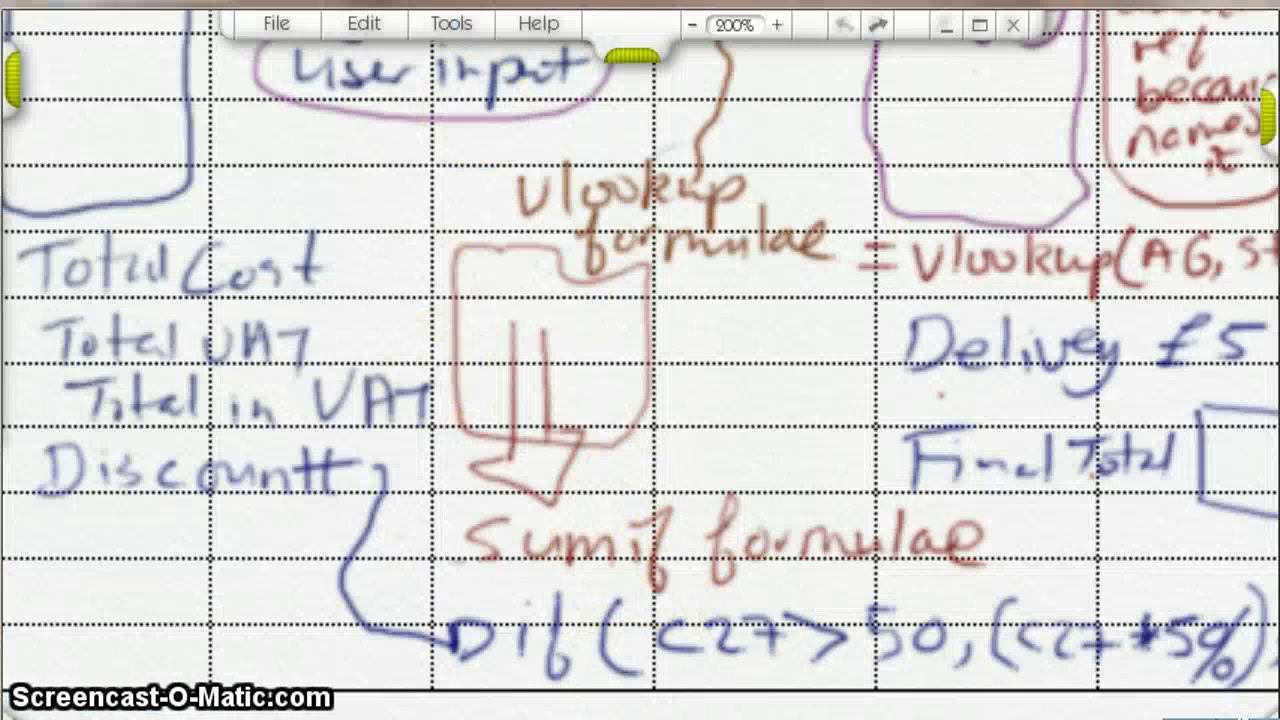
pyautogui.click(692, 27)
pyautogui.click(692, 27)
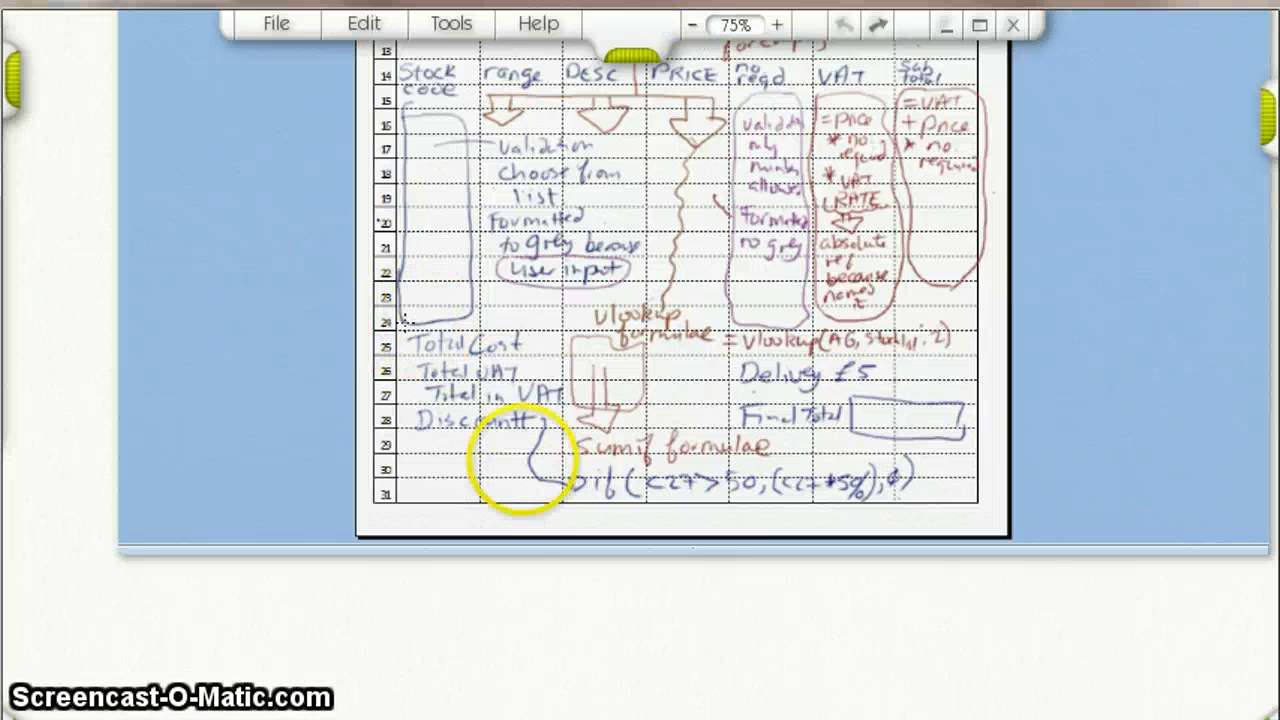
pyautogui.moveTo(502, 187); pyautogui.dragTo(433, 426)
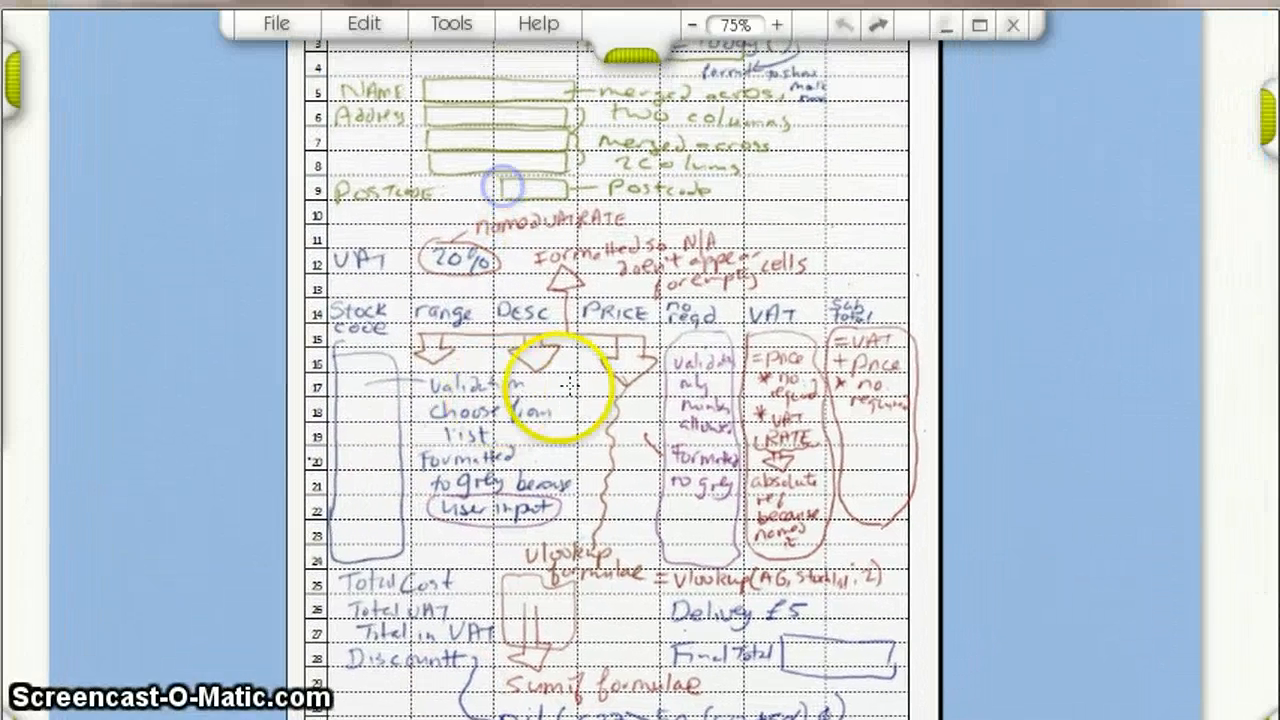
pyautogui.moveTo(654, 329); pyautogui.dragTo(583, 378)
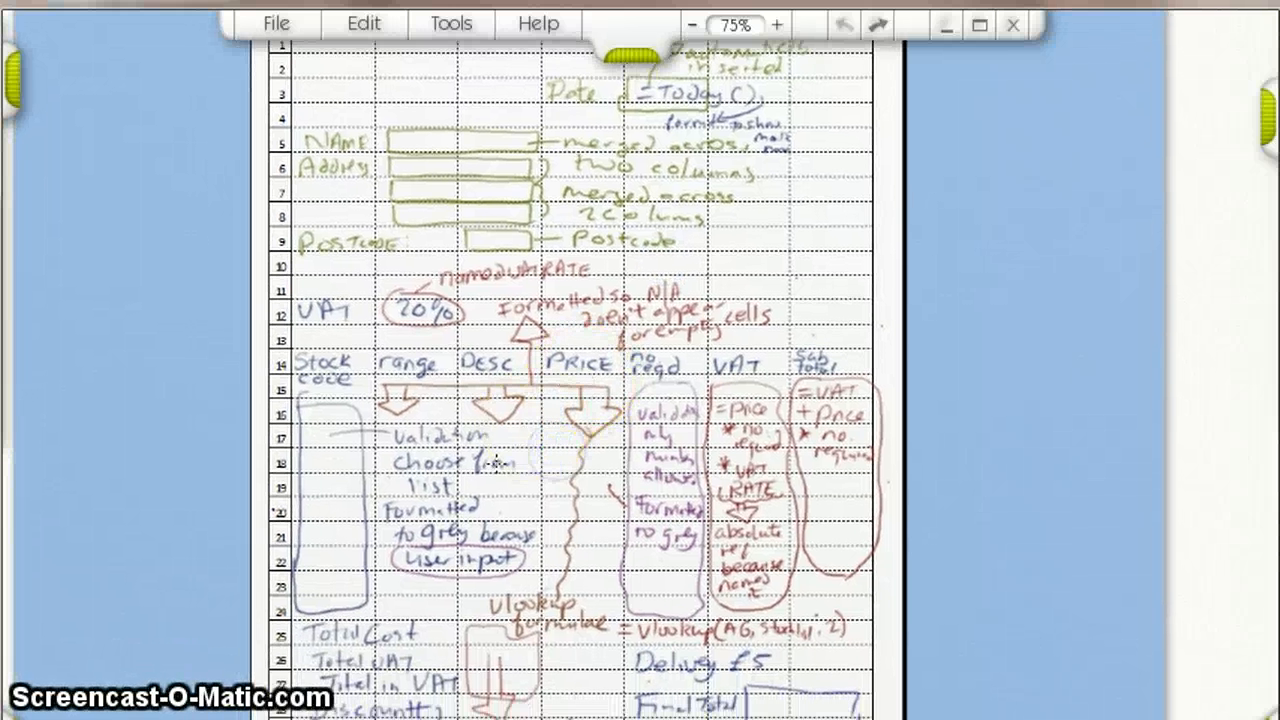
pyautogui.moveTo(482, 487); pyautogui.dragTo(557, 434)
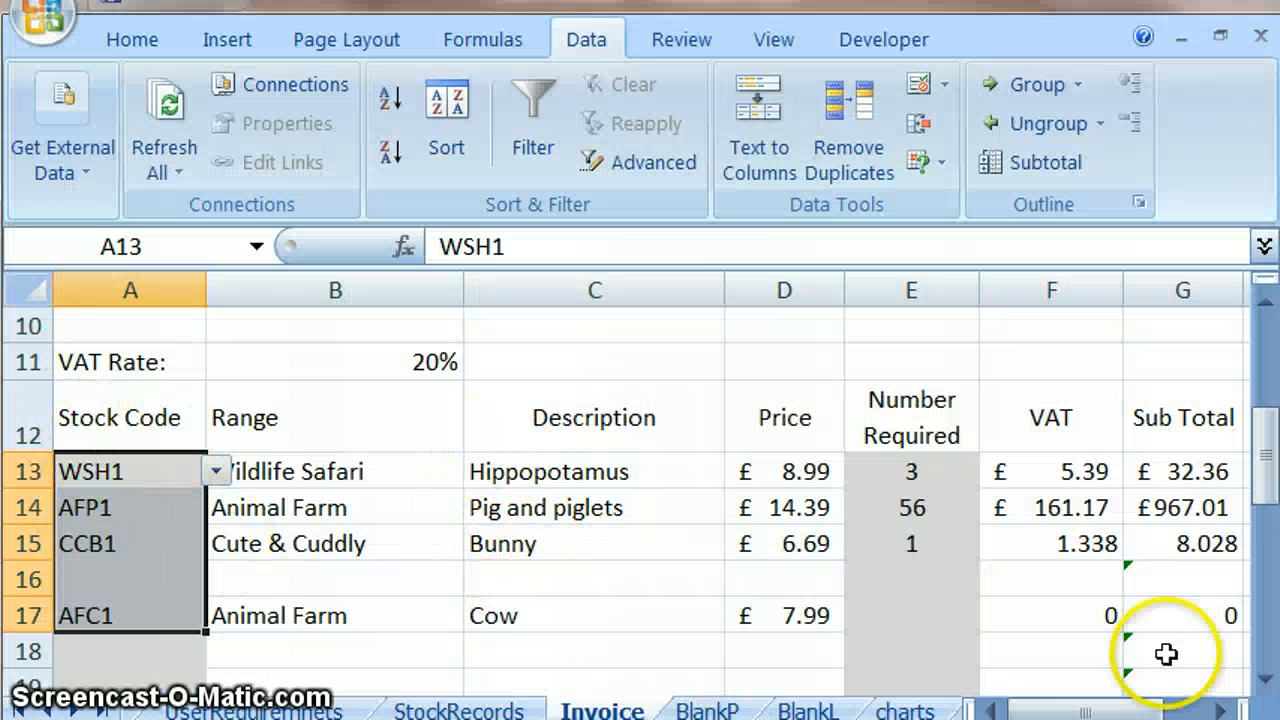
# Step: Look at the invoice header area, then switch to the assignment PDF and read the invoice presentation requirements
pyautogui.moveTo(1265, 465); pyautogui.dragTo(1263, 355)
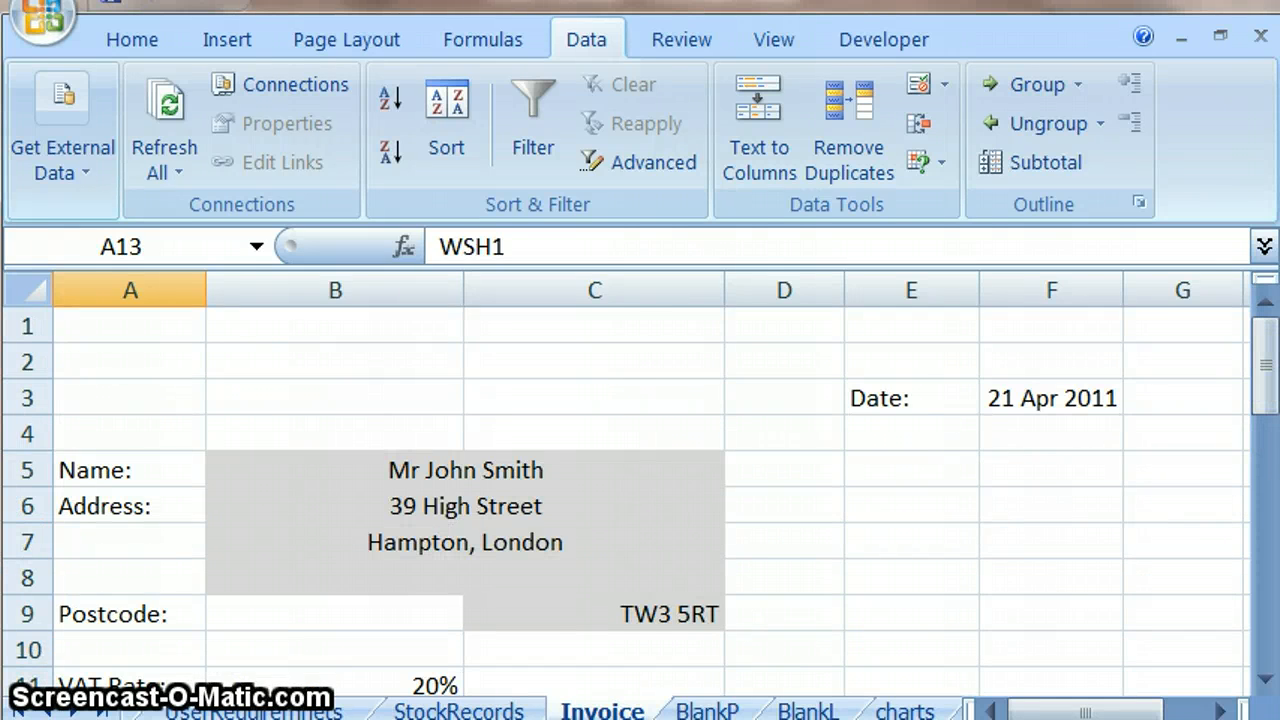
pyautogui.hotkey('alt', 'Tab')
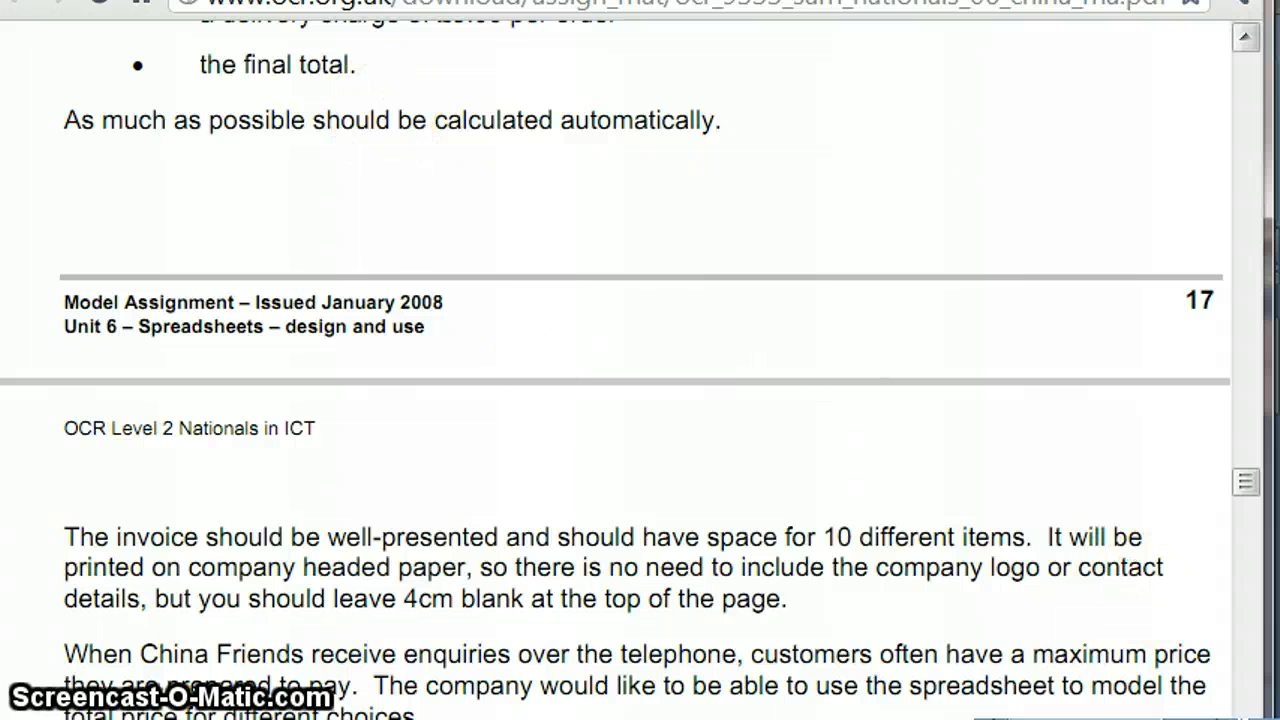
pyautogui.scroll(-3, 640, 400)
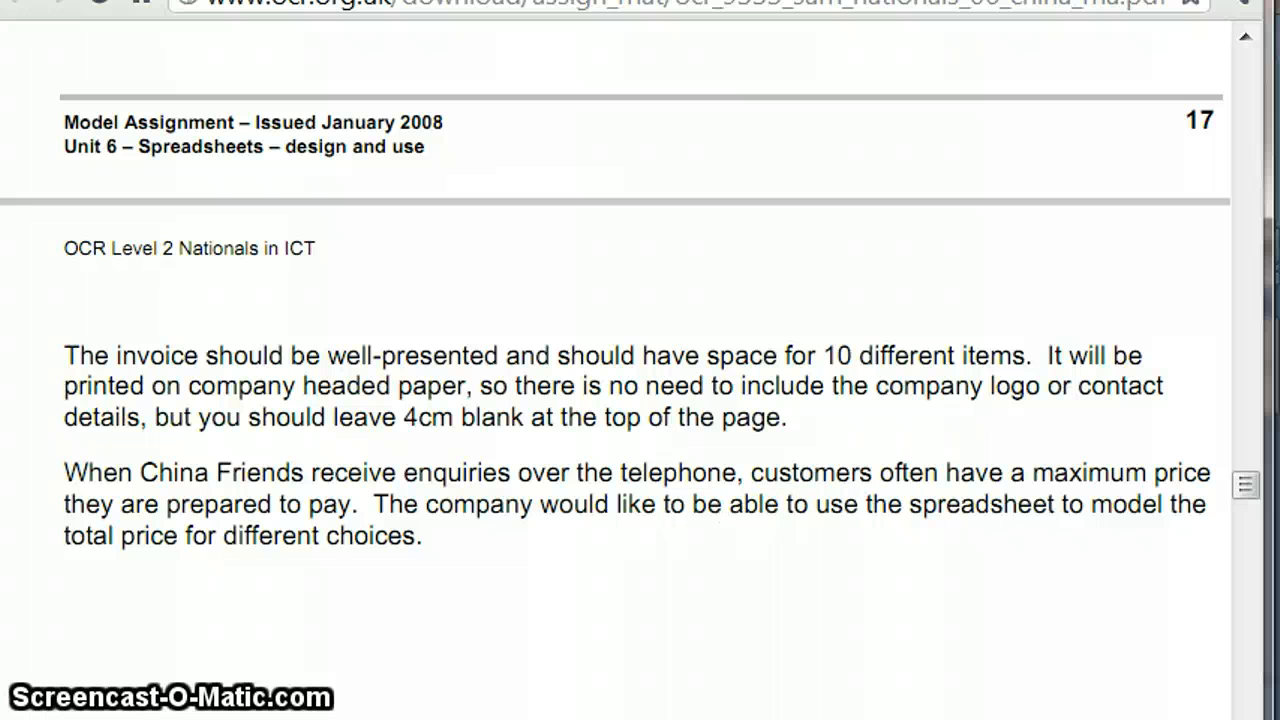
# Step: Switch back to the Excel Invoice sheet and delete blank rows 1 and 2 above the date
pyautogui.hotkey('alt', 'Tab')
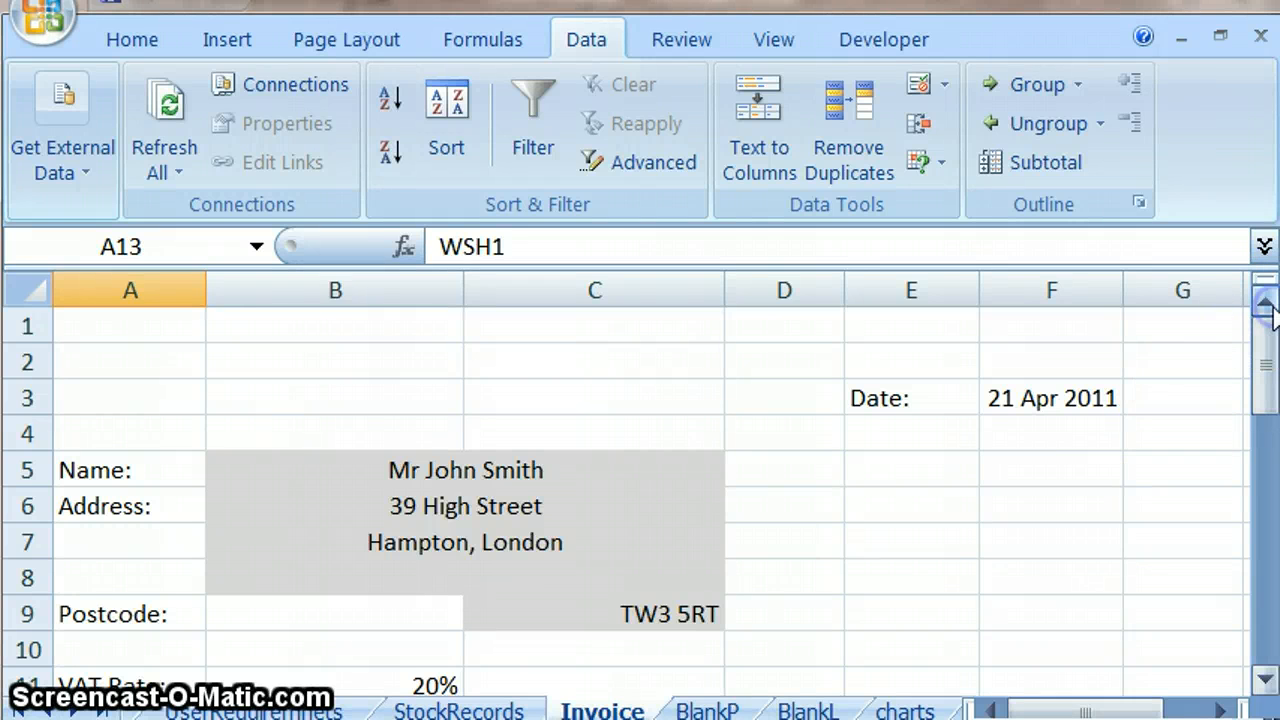
pyautogui.click(25, 367)
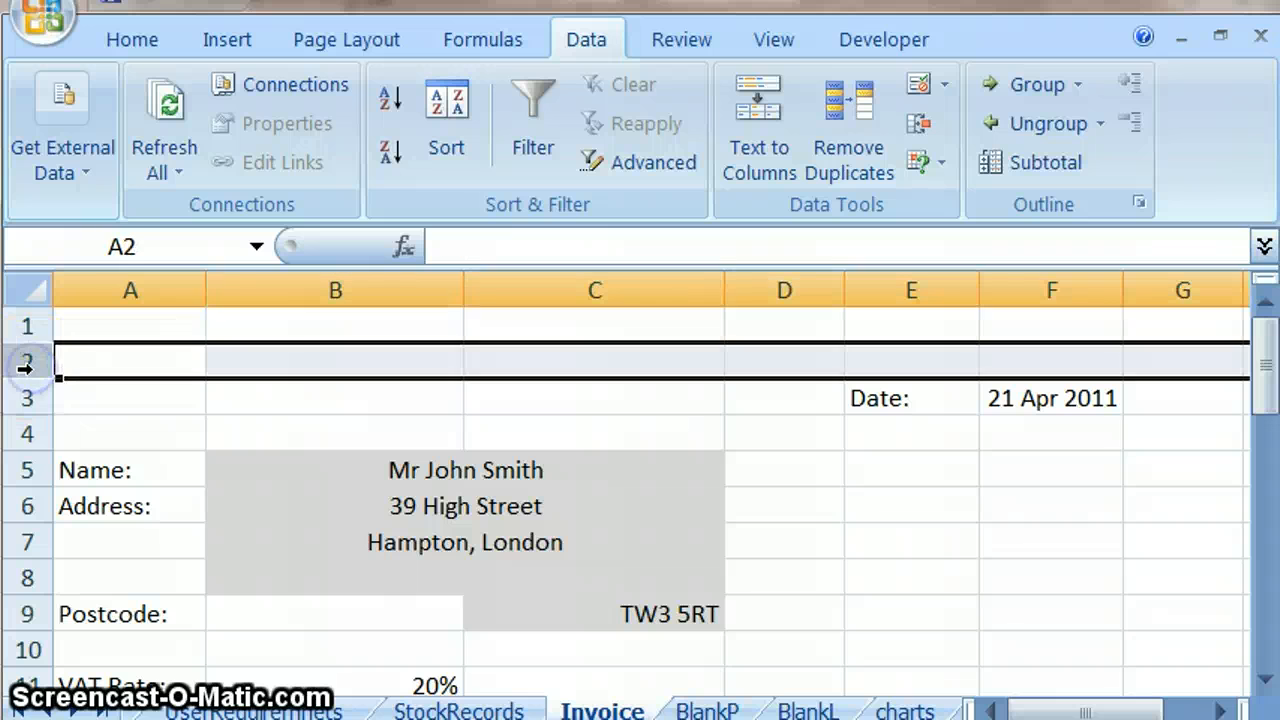
pyautogui.moveTo(25, 367); pyautogui.dragTo(23, 329)
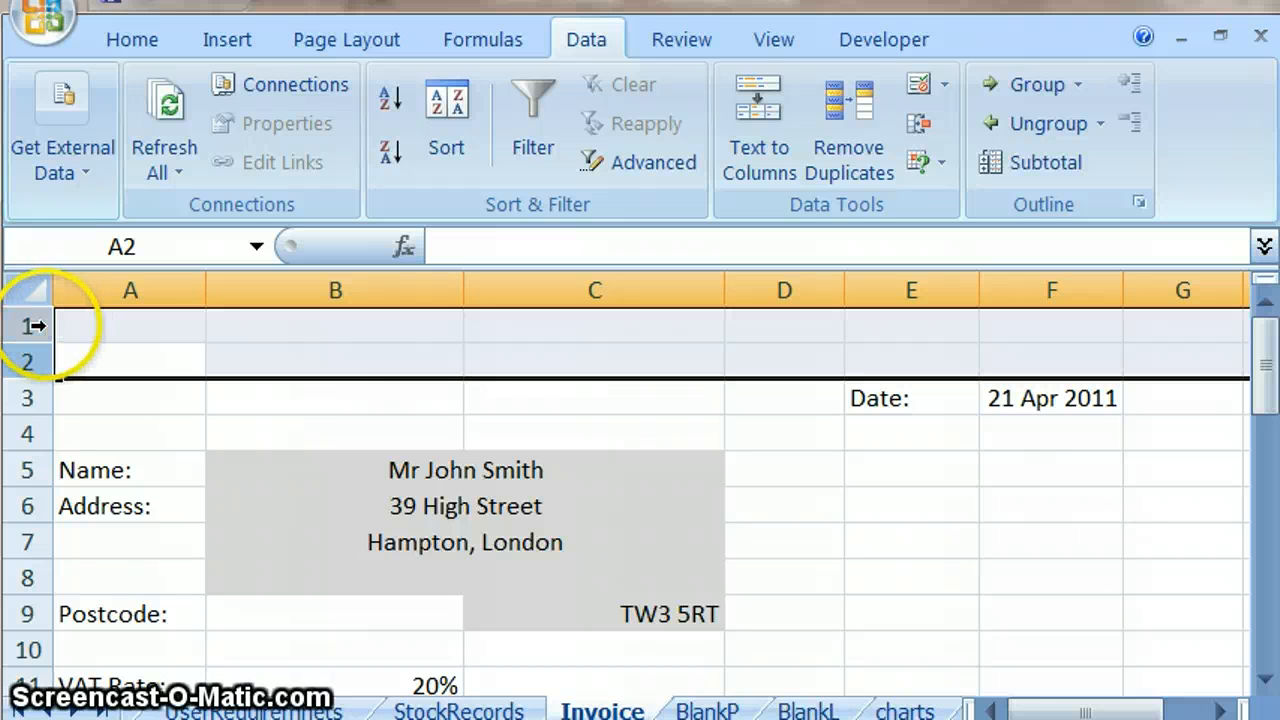
pyautogui.rightClick(38, 326)
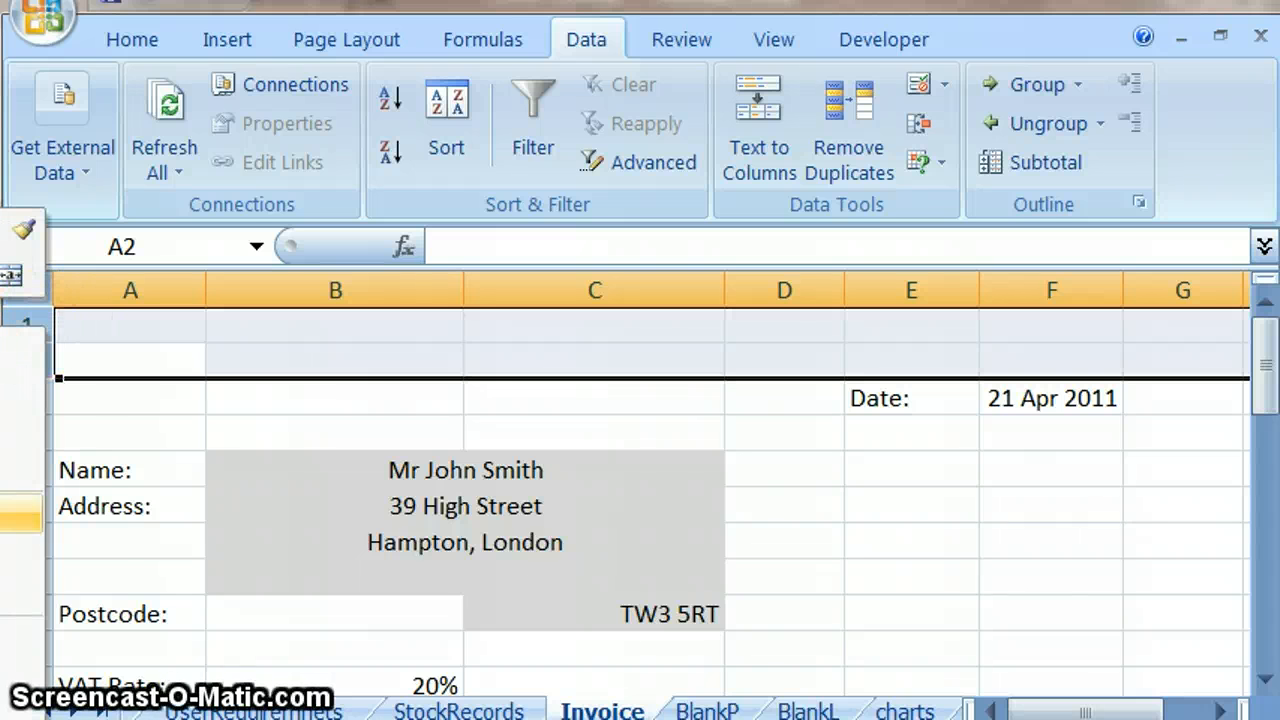
pyautogui.click(8, 558)
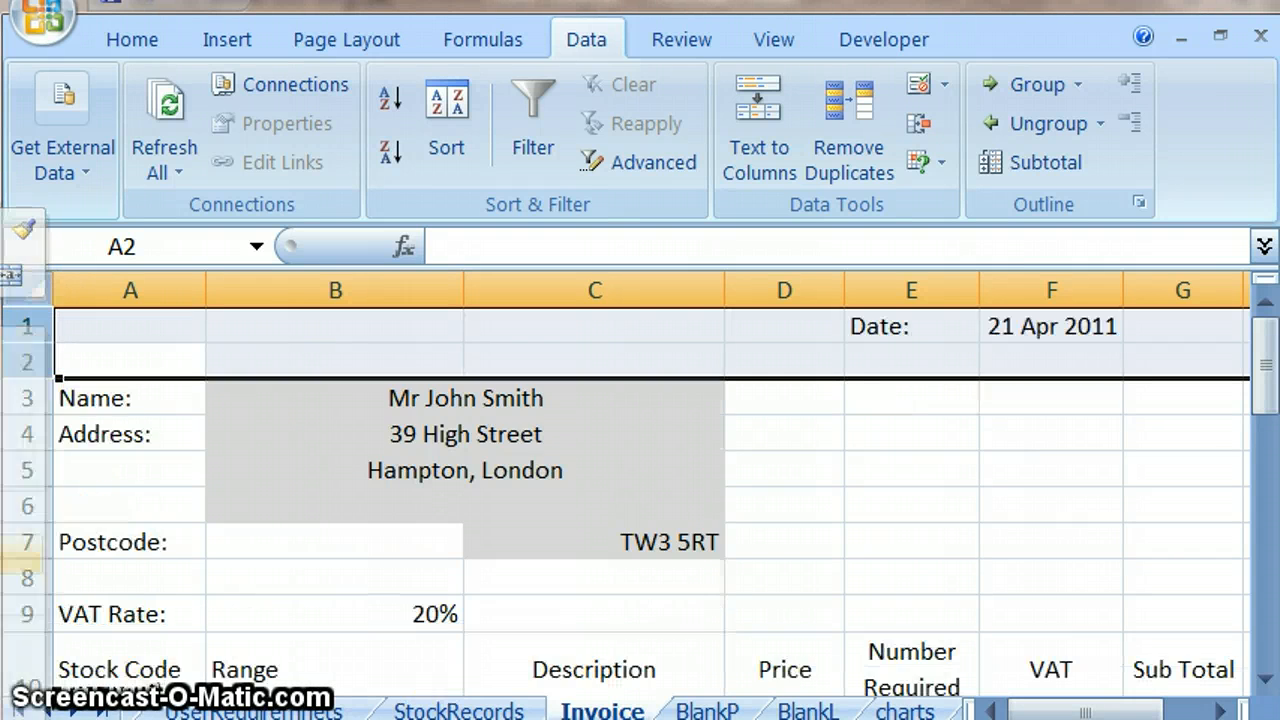
# Step: Move the Date label and its value from E1:F1 to E3:F3, level with the Name row
pyautogui.click(863, 327)
pyautogui.moveTo(863, 328); pyautogui.dragTo(1032, 320)
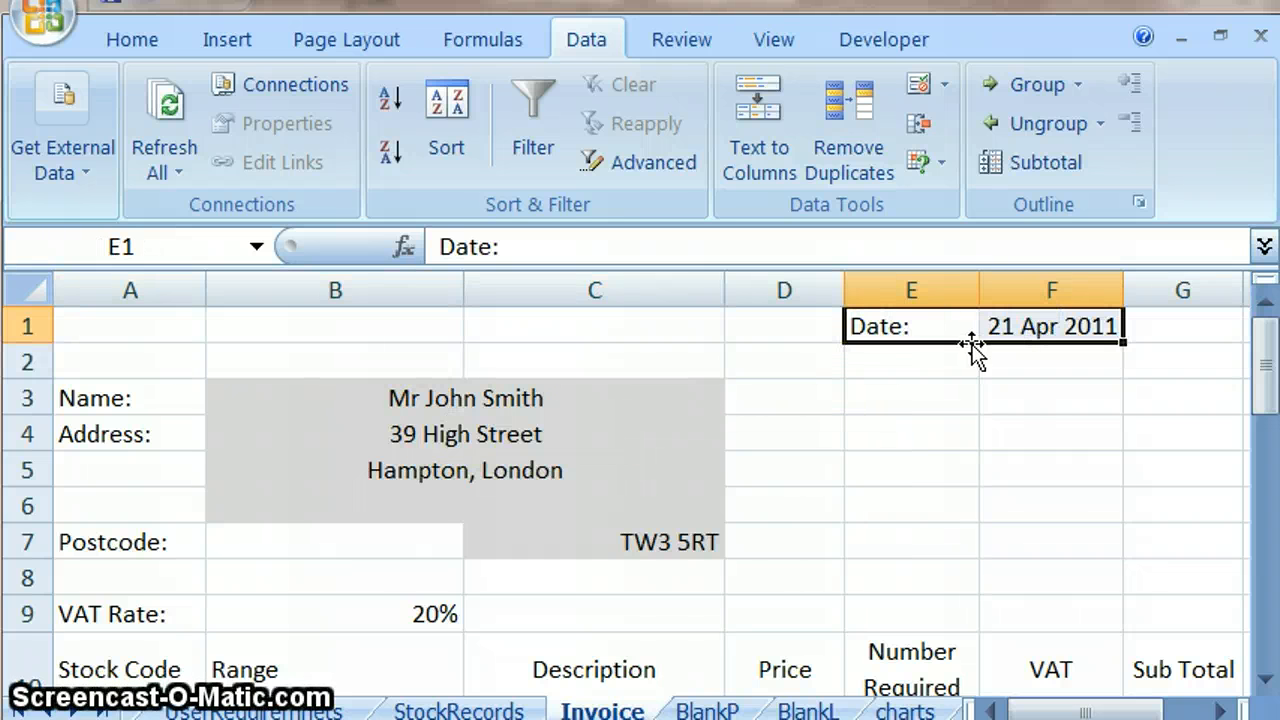
pyautogui.moveTo(975, 353); pyautogui.dragTo(968, 396)
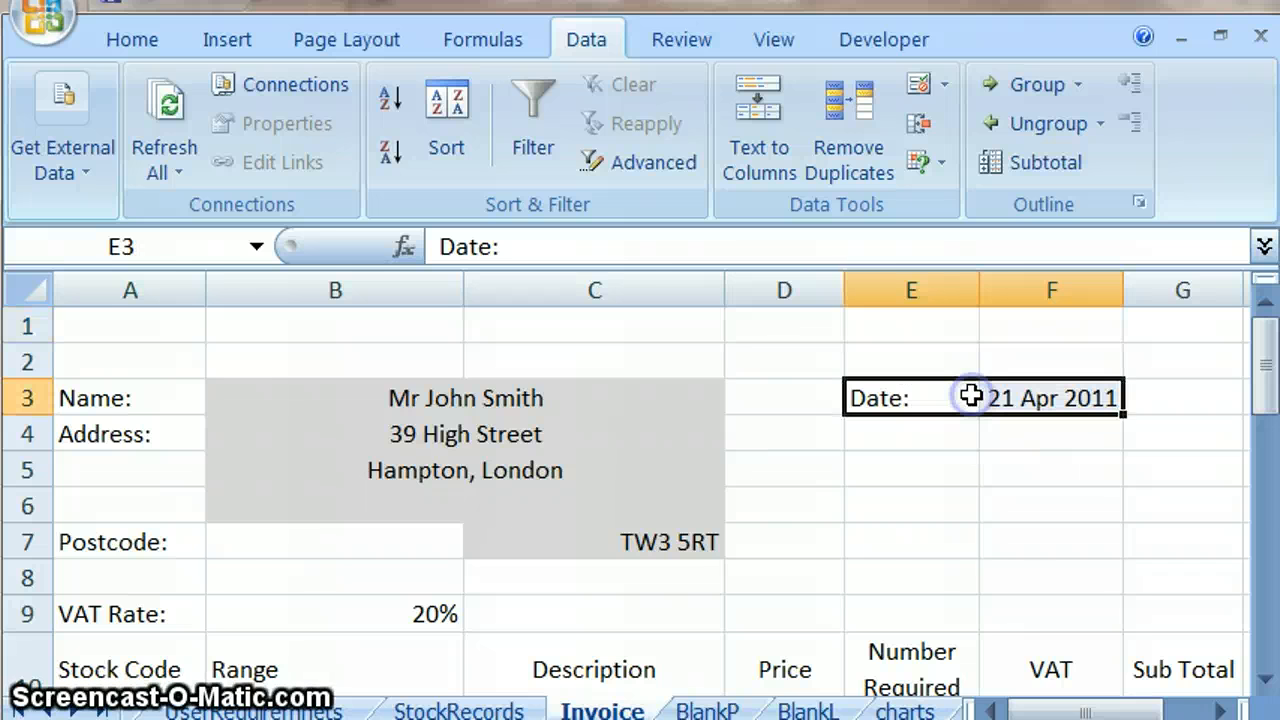
# Step: Delete the two blank rows above the Name and Date row so the customer details start in row 1
pyautogui.click(26, 362)
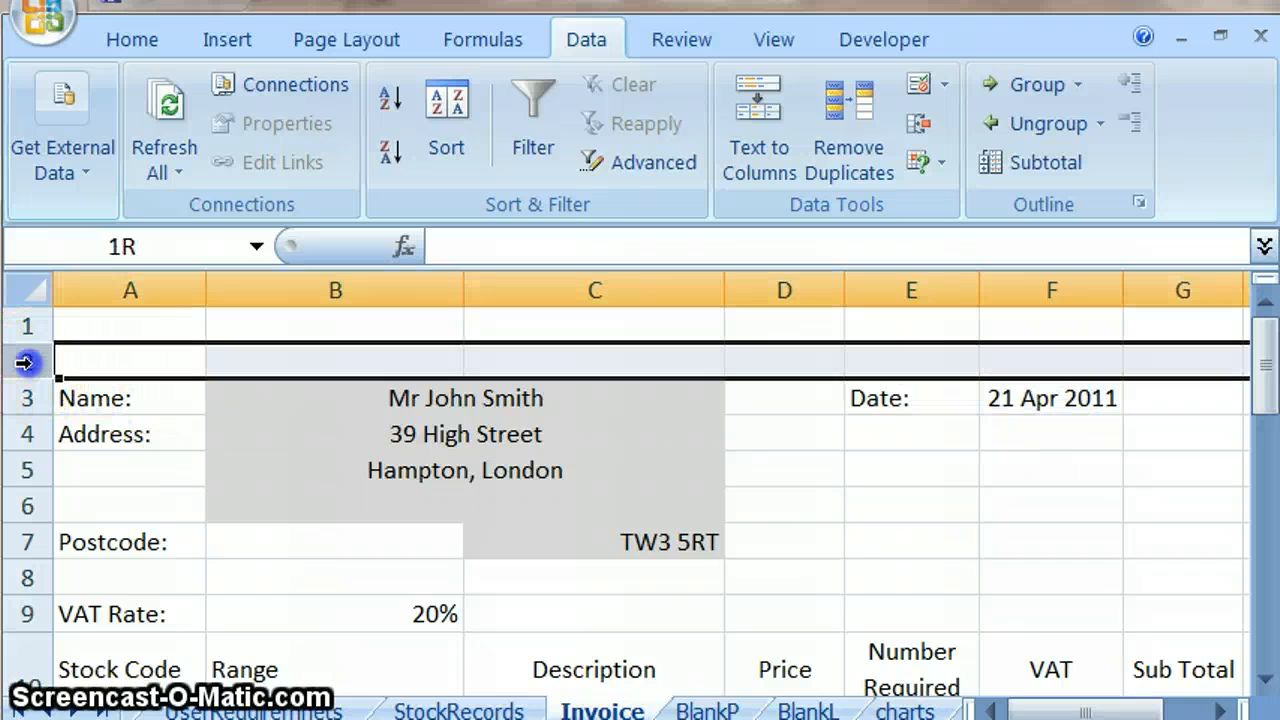
pyautogui.moveTo(24, 340); pyautogui.dragTo(24, 330)
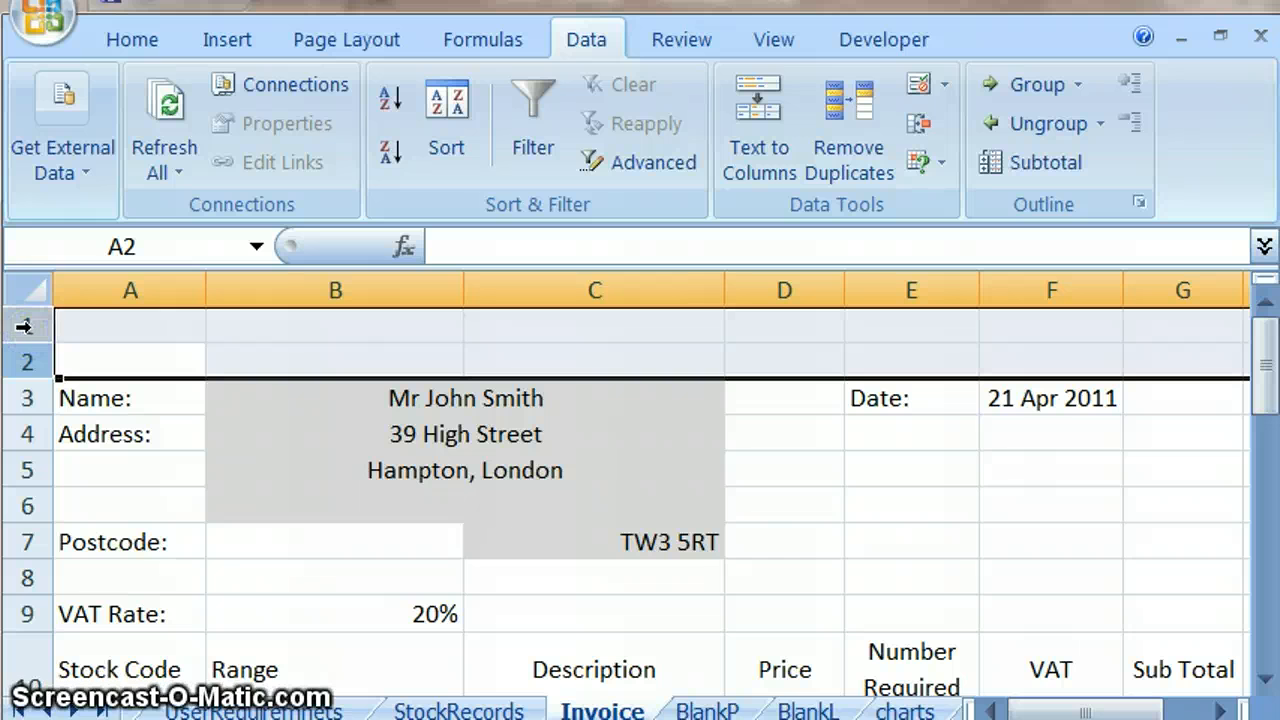
pyautogui.rightClick(24, 325)
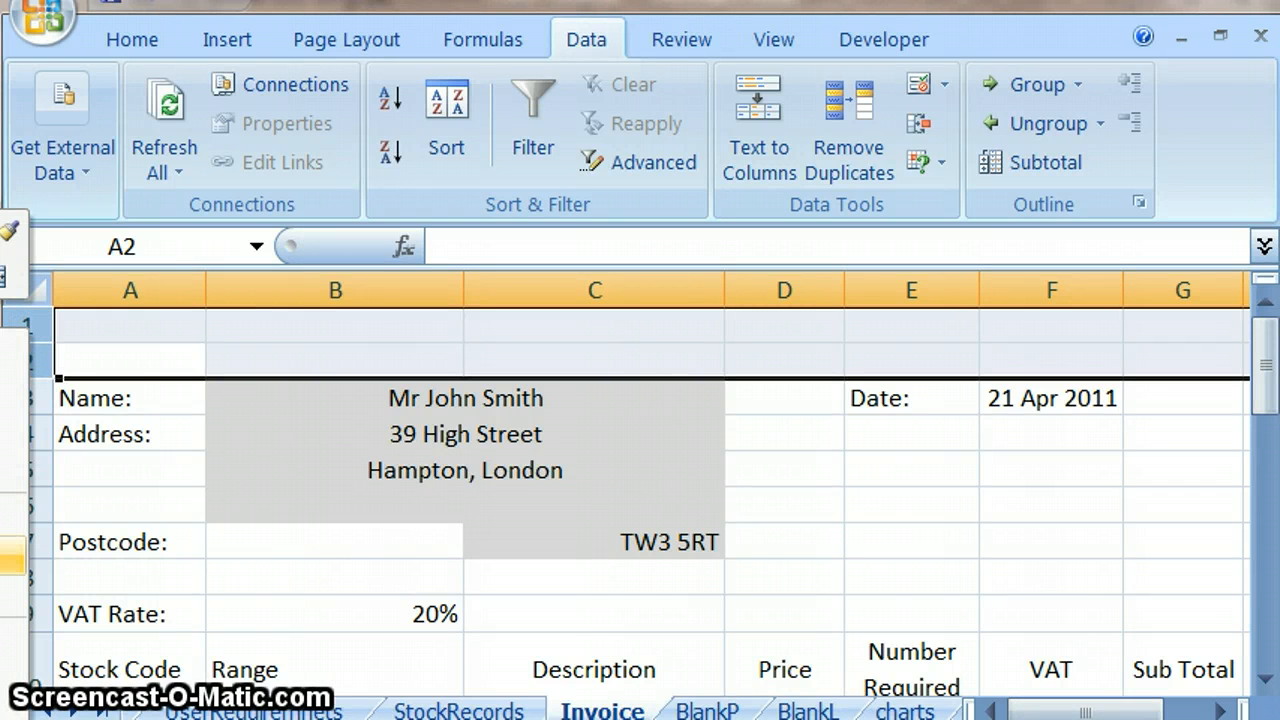
pyautogui.click(12, 558)
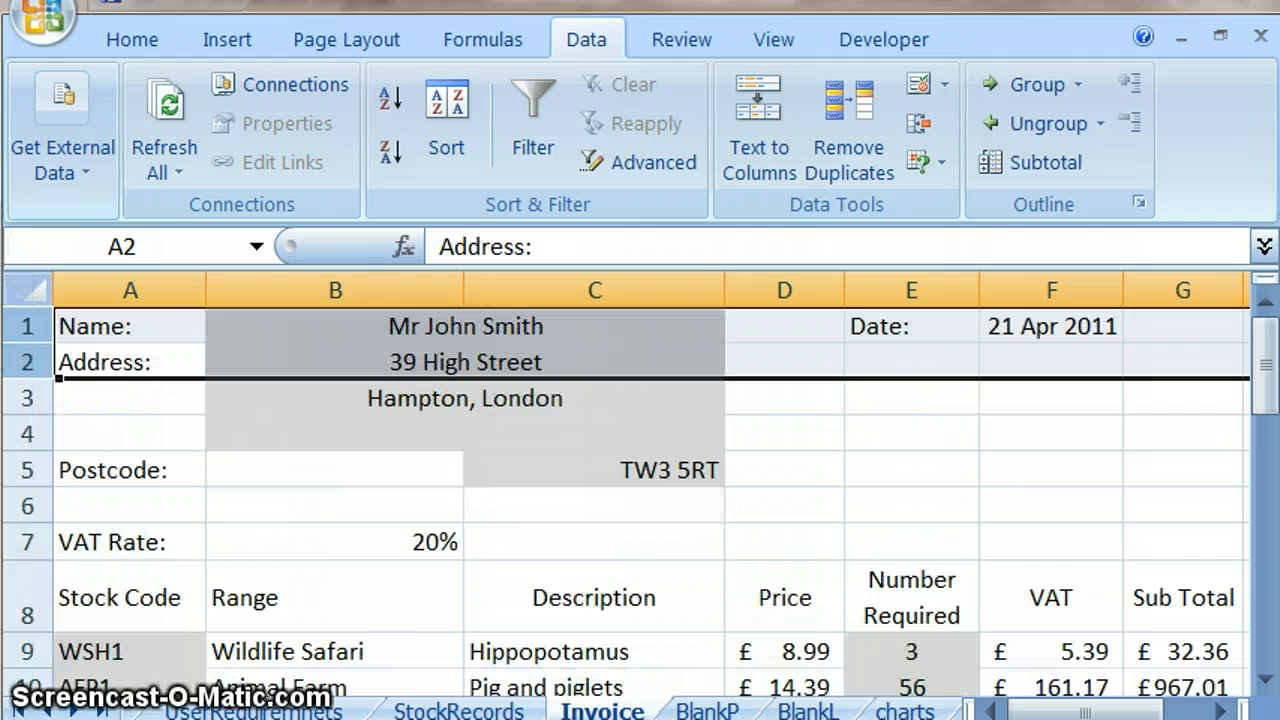
pyautogui.click(922, 394)
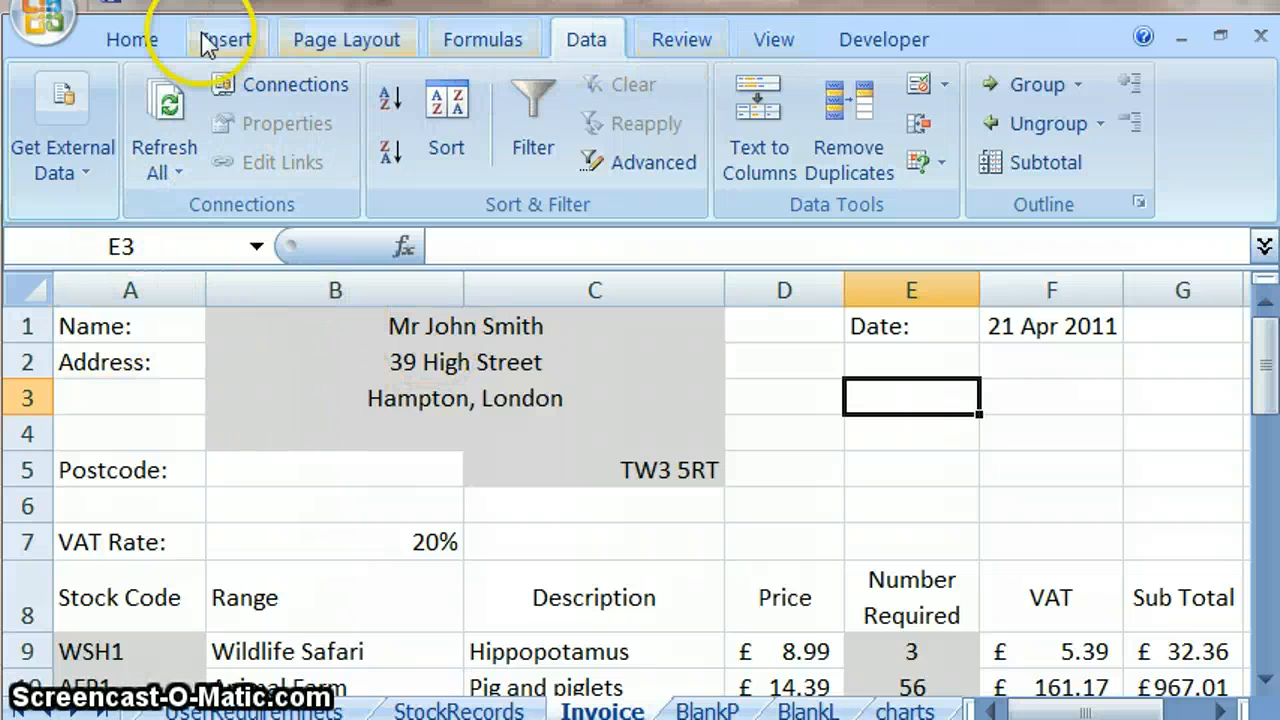
# Step: Set a custom top page margin of 4 for the Invoice sheet
pyautogui.click(405, 40)
pyautogui.click(186, 186)
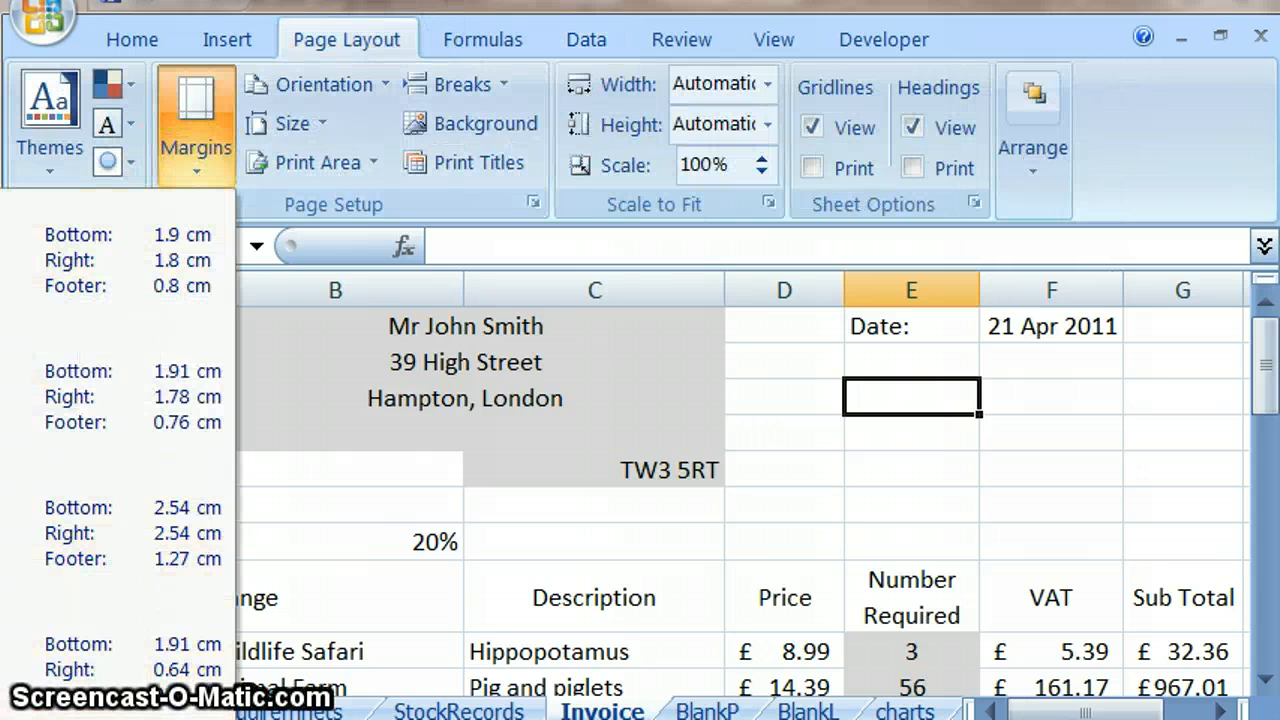
pyautogui.click(118, 716)
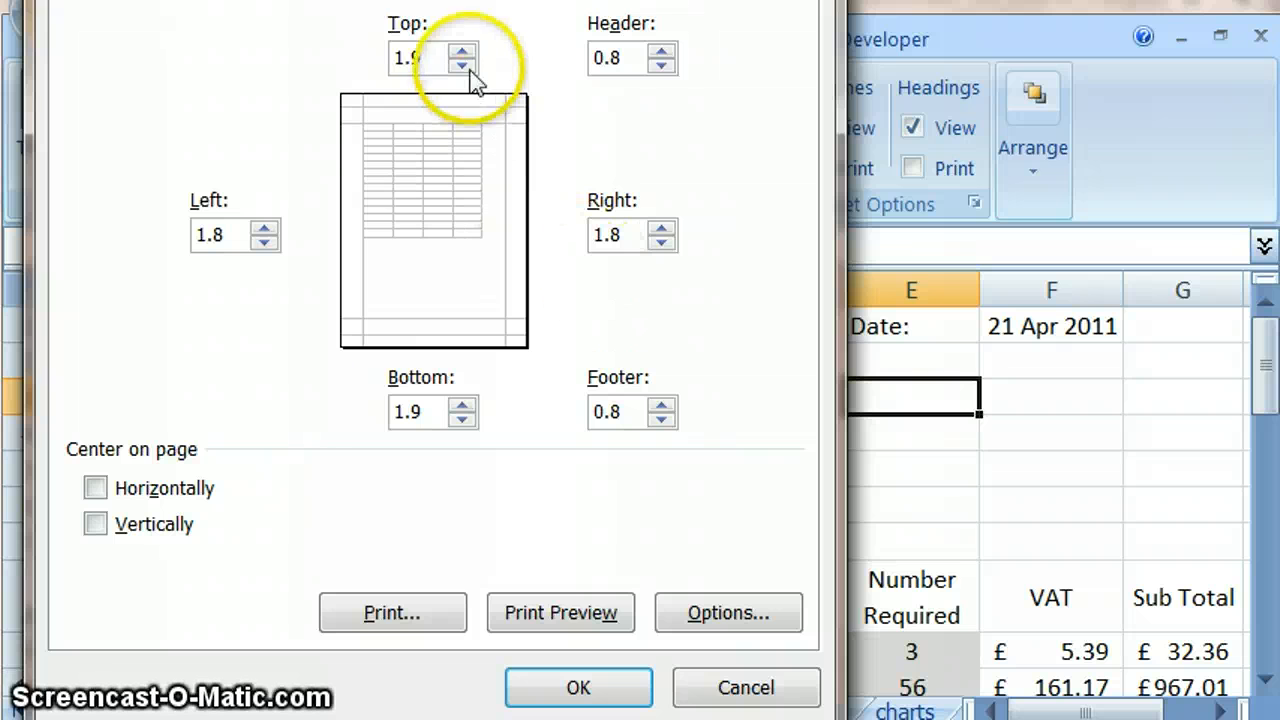
pyautogui.doubleClick(430, 55)
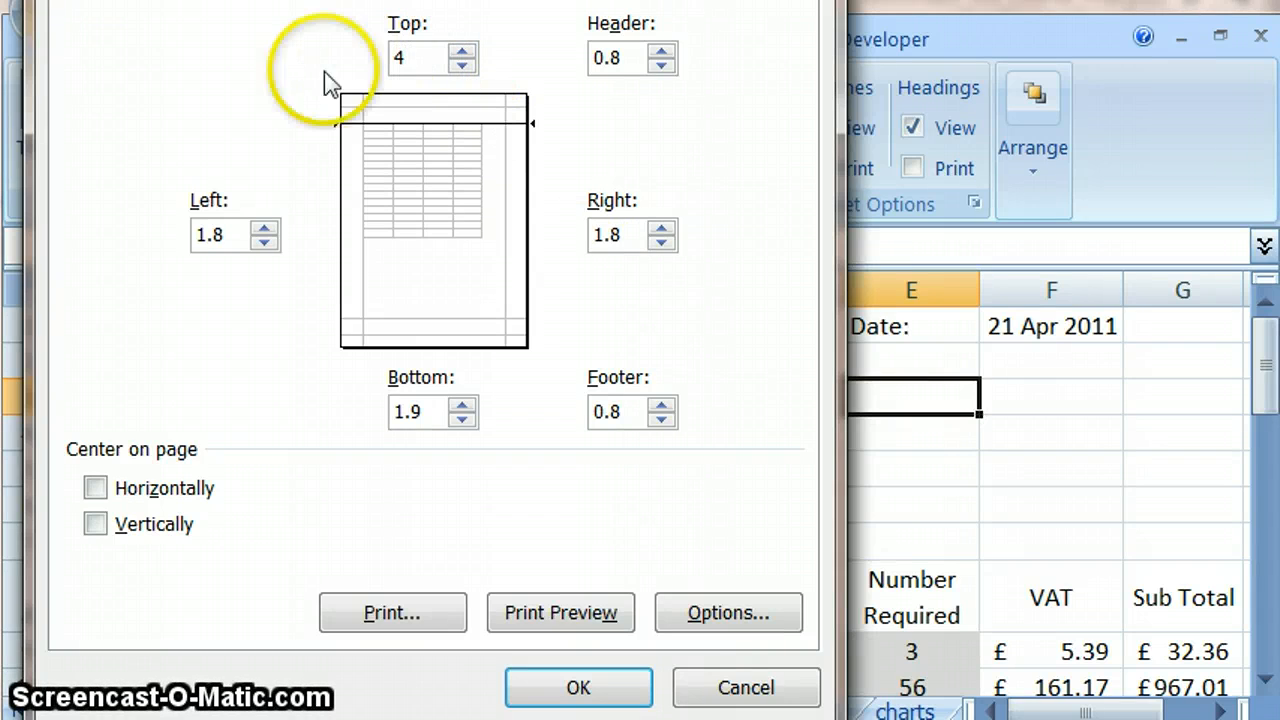
pyautogui.click(296, 341)
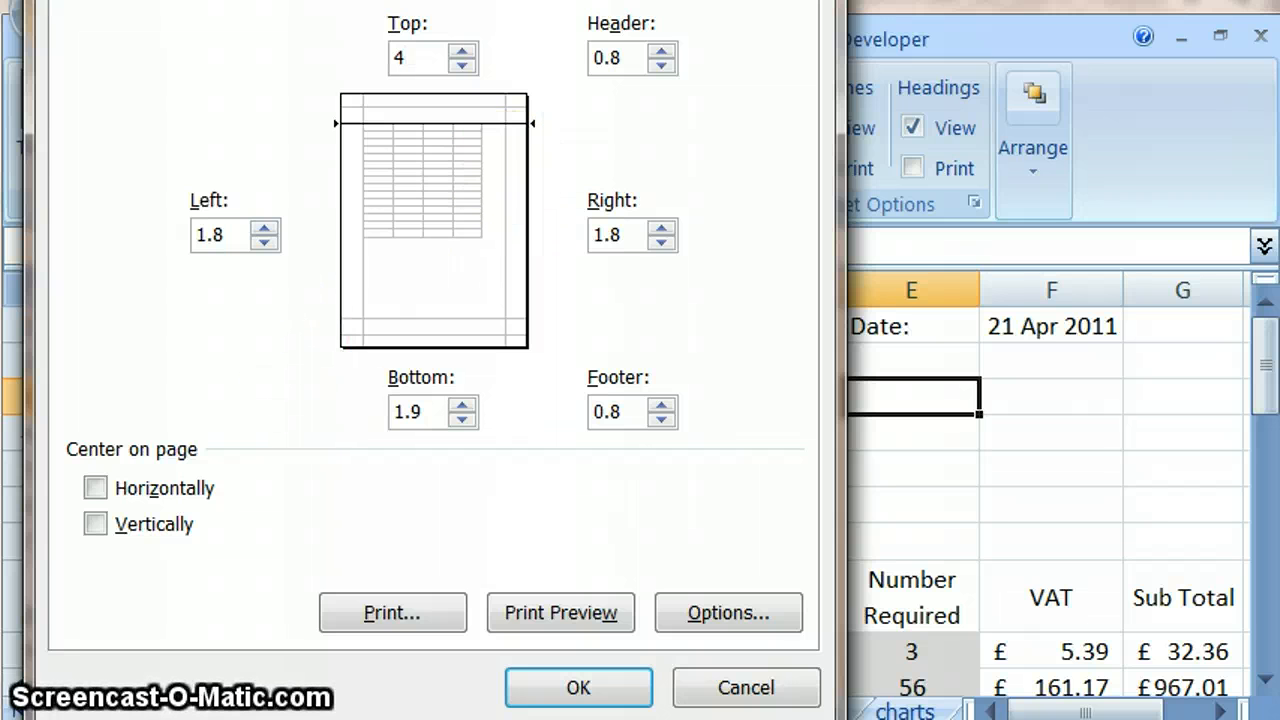
pyautogui.moveTo(401, 0); pyautogui.dragTo(450, 30)
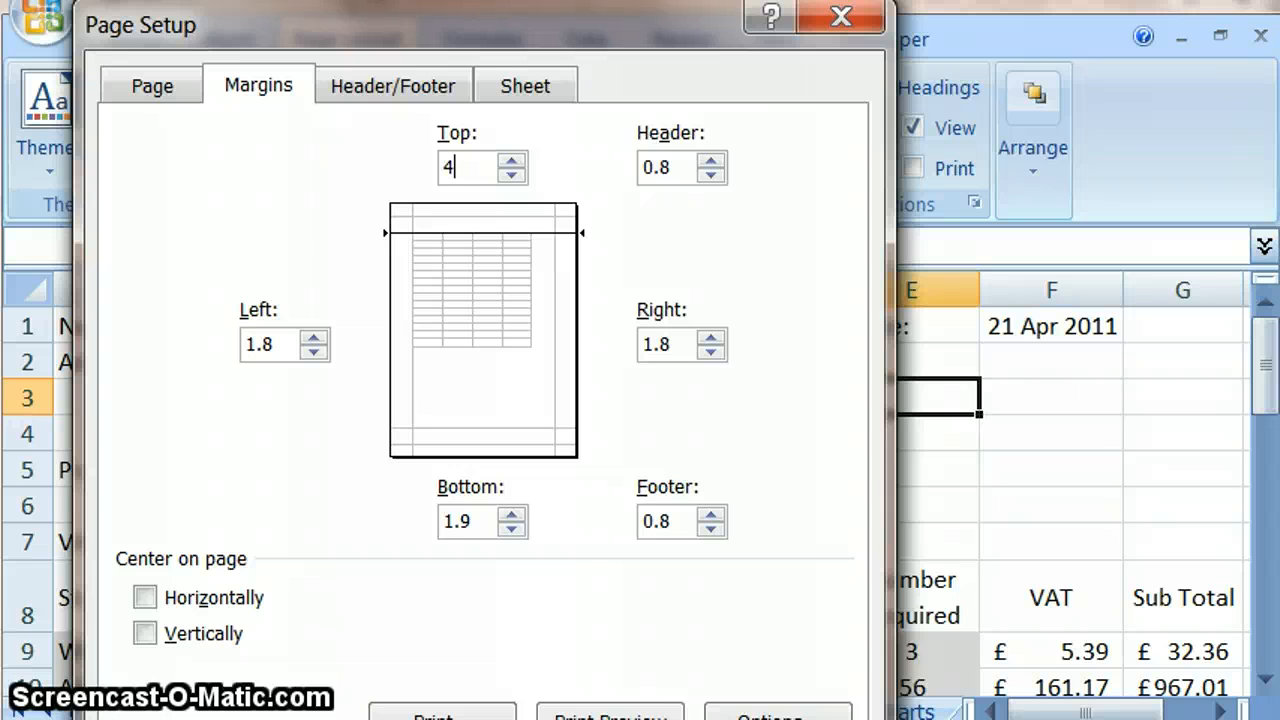
pyautogui.press('Return')
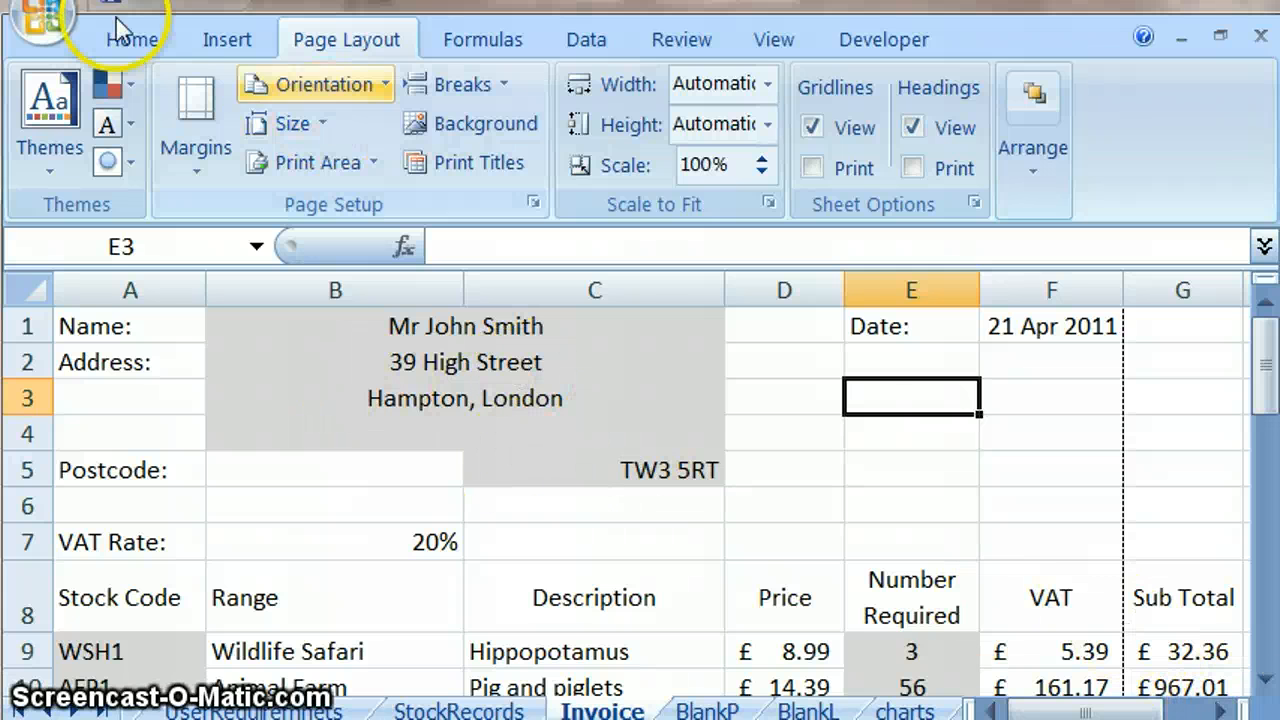
# Step: Open the print preview of the invoice and check how its columns are split across the pages
pyautogui.click(68, 42)
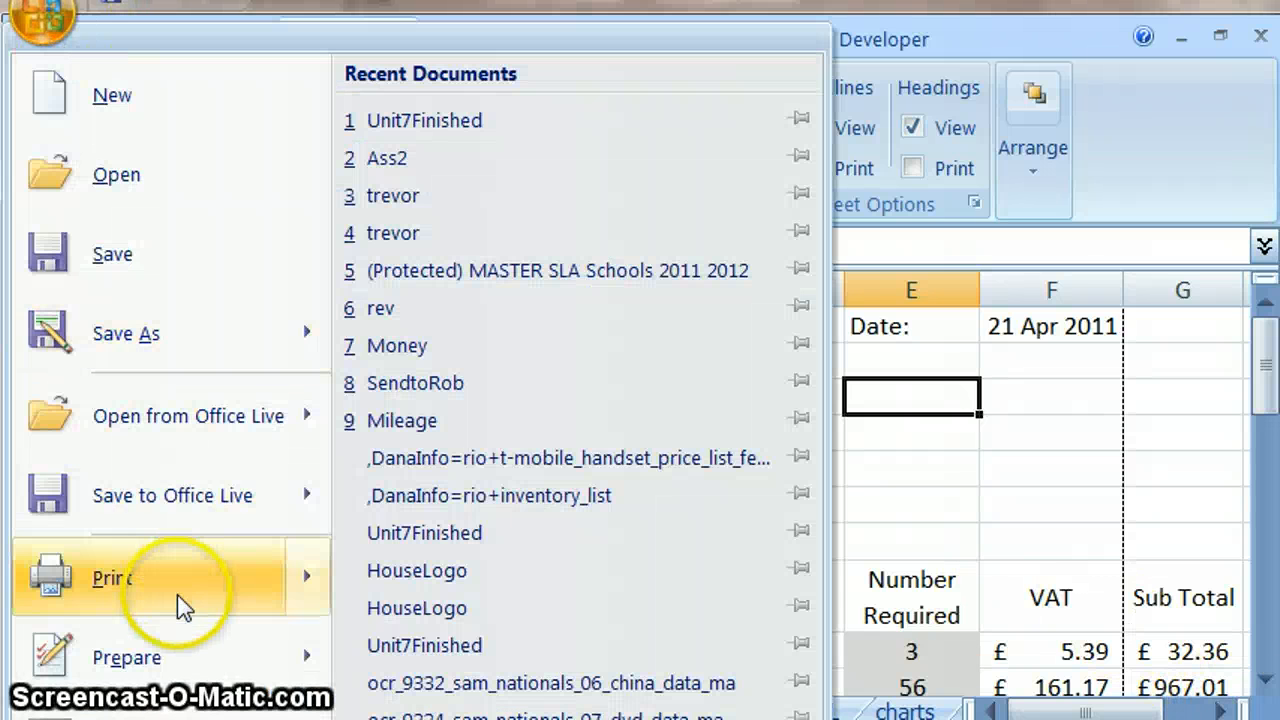
pyautogui.moveTo(177, 606)
pyautogui.click(531, 333)
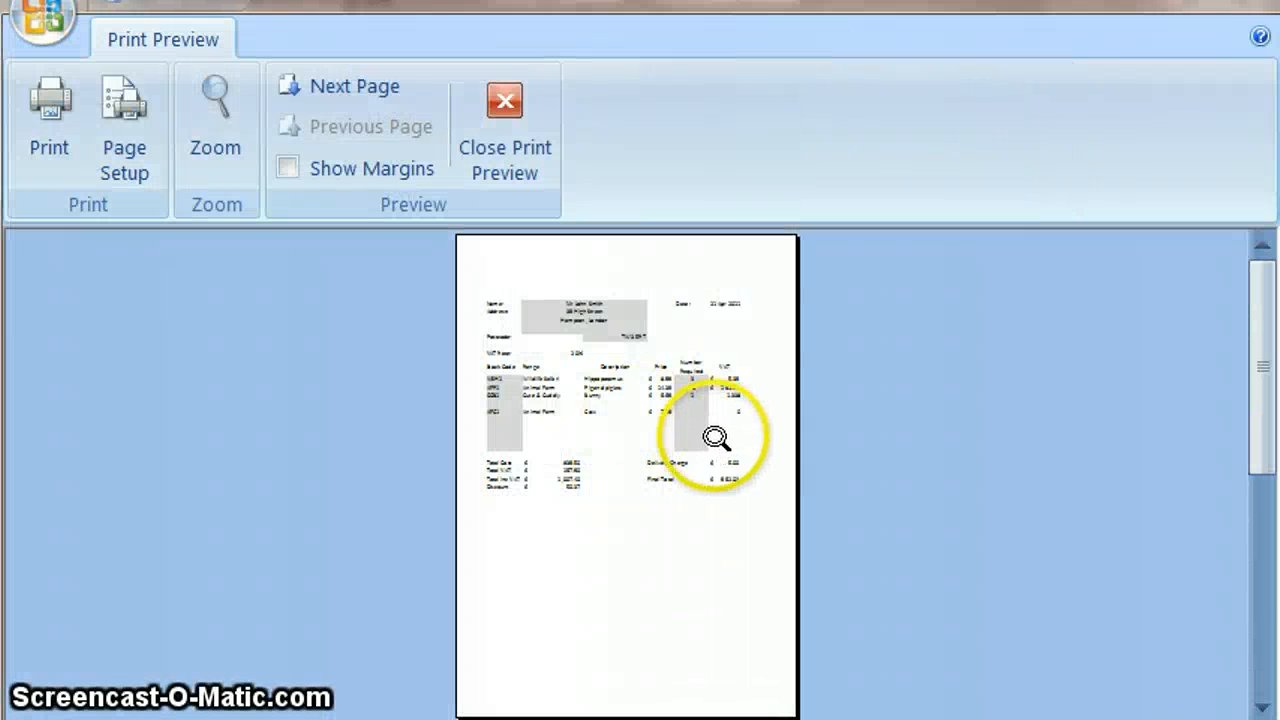
pyautogui.click(1262, 706)
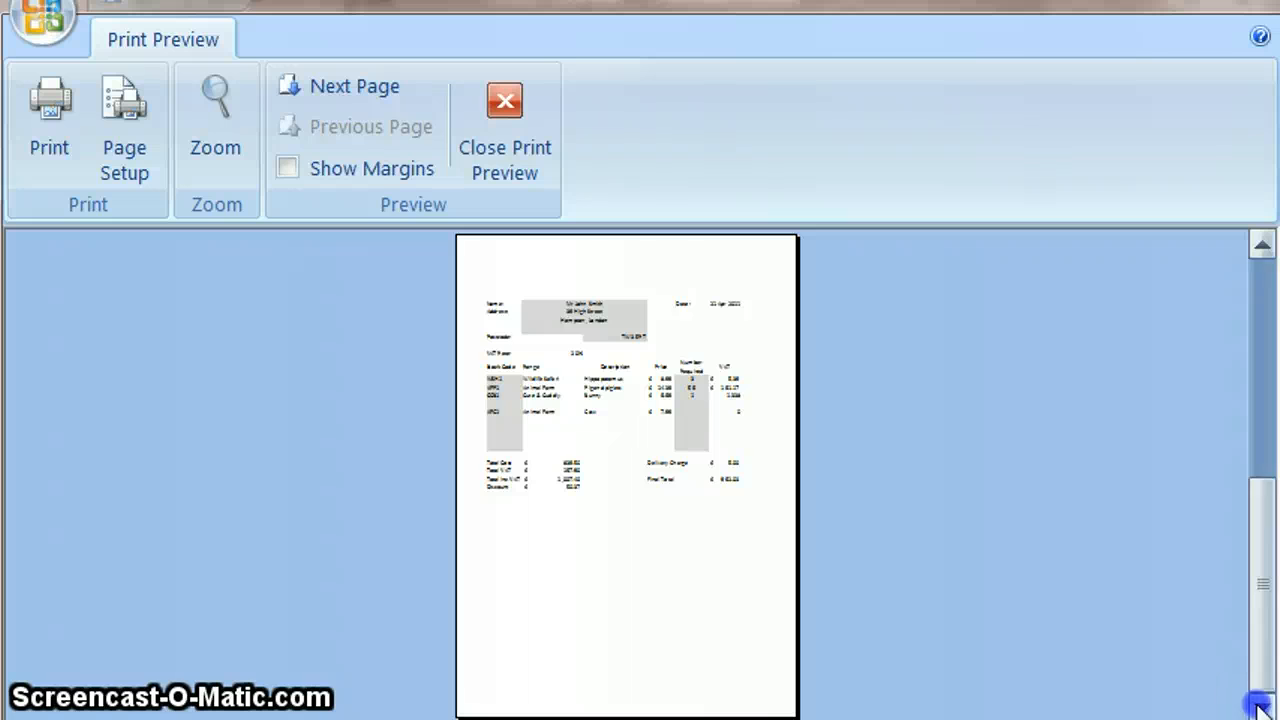
pyautogui.click(1259, 244)
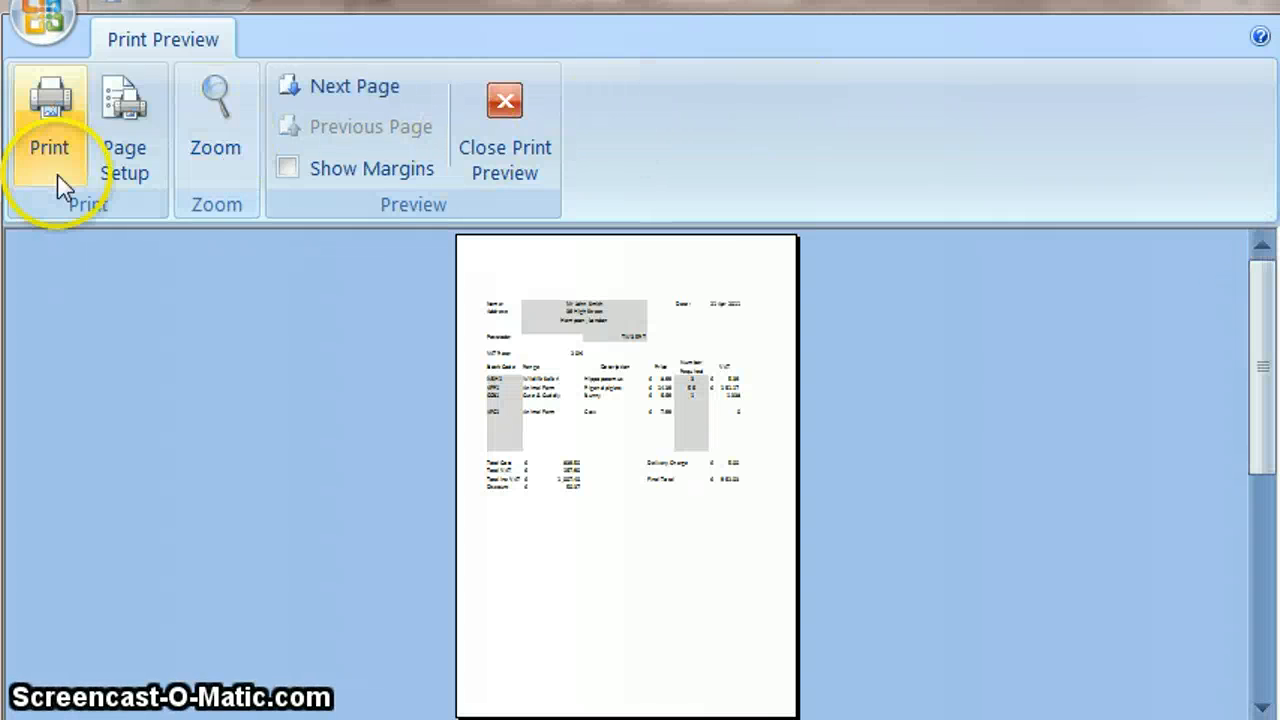
# Step: Show the margin guides in the preview and narrow the left and right margins so the Sub Total column fits on the page
pyautogui.click(287, 170)
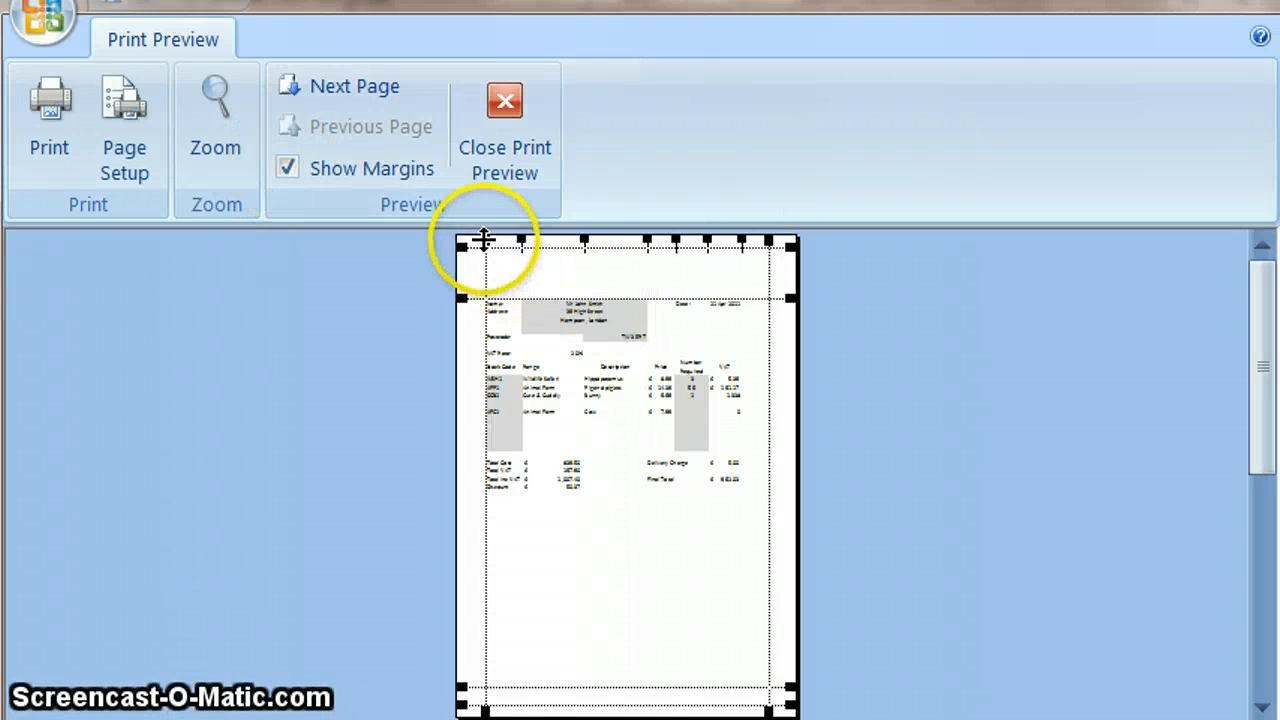
pyautogui.click(487, 278)
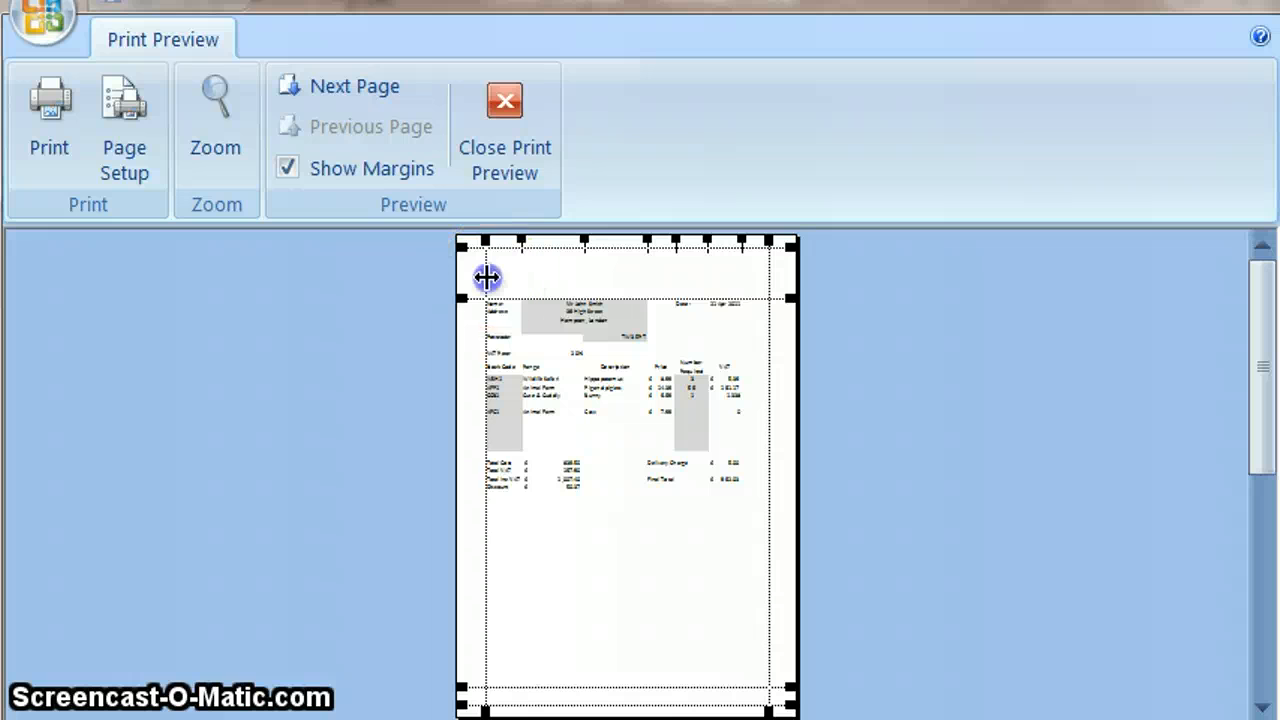
pyautogui.moveTo(485, 278)
pyautogui.mouseDown()
pyautogui.moveTo(463, 277)
pyautogui.moveTo(481, 279)
pyautogui.moveTo(470, 286)
pyautogui.mouseUp()
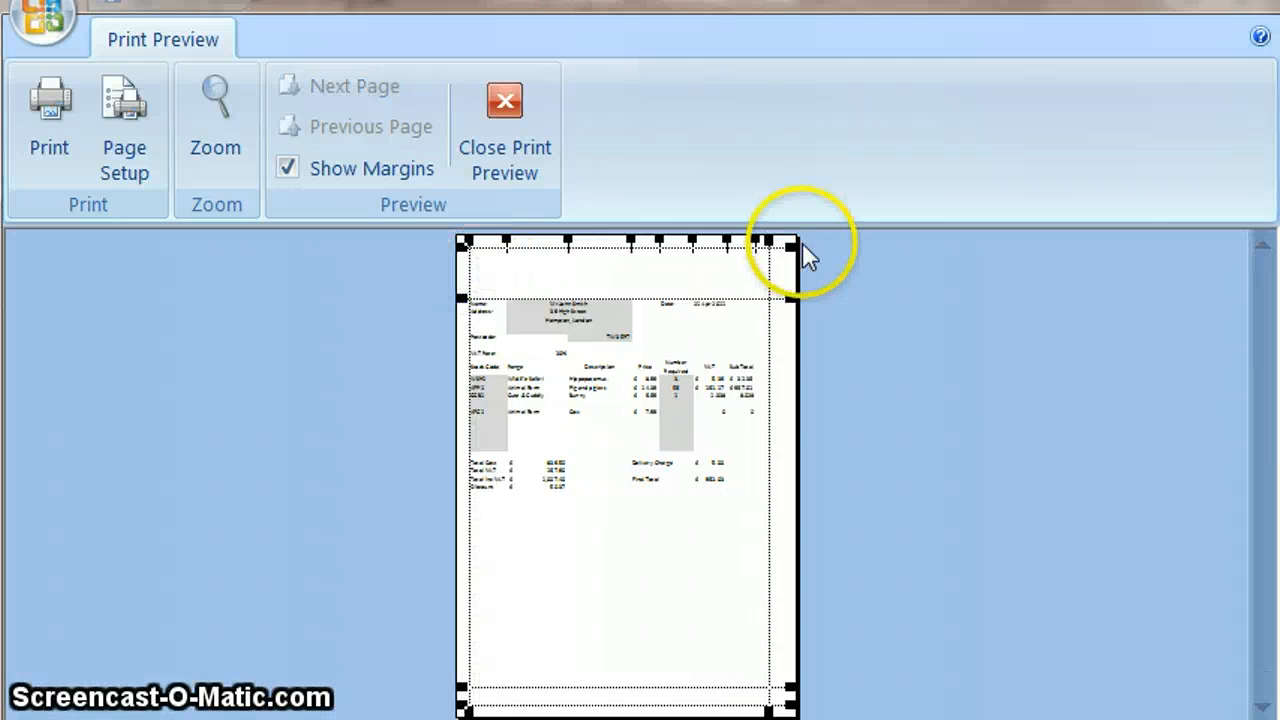
pyautogui.moveTo(768, 271); pyautogui.dragTo(783, 270)
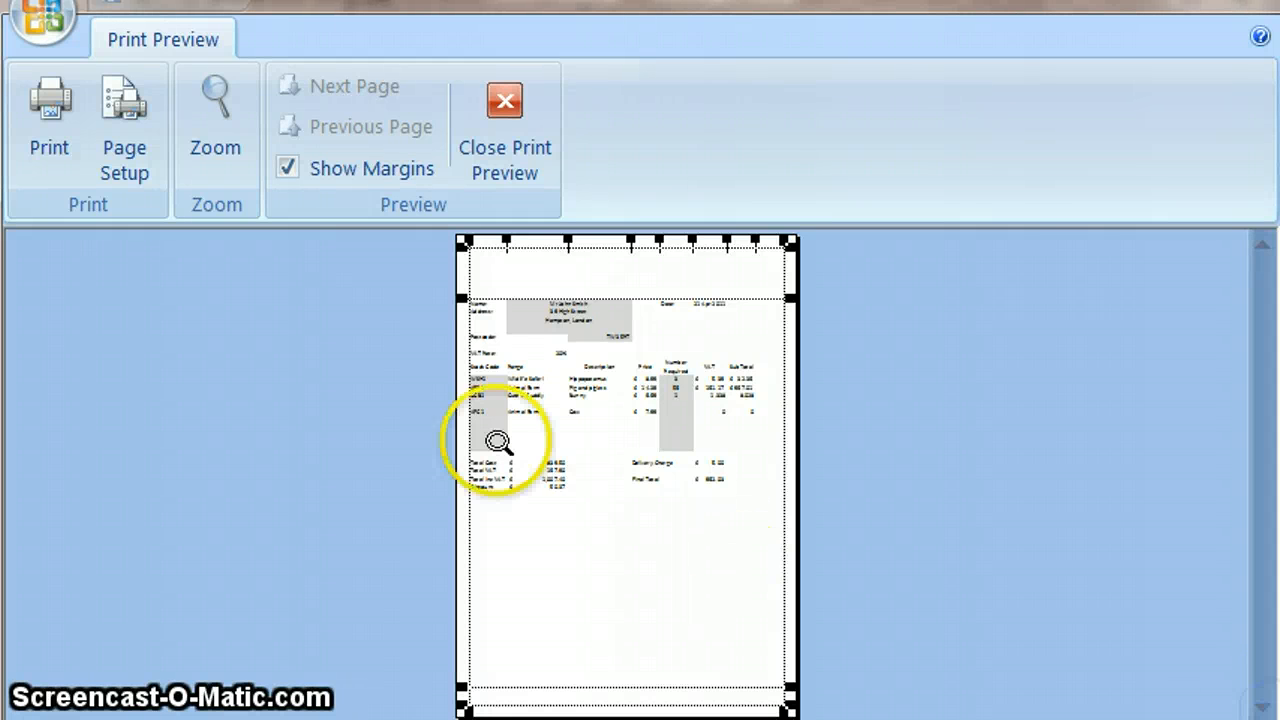
# Step: Zoom in and out of the previewed invoice to examine the totals and item rows, and close the print preview
pyautogui.click(610, 513)
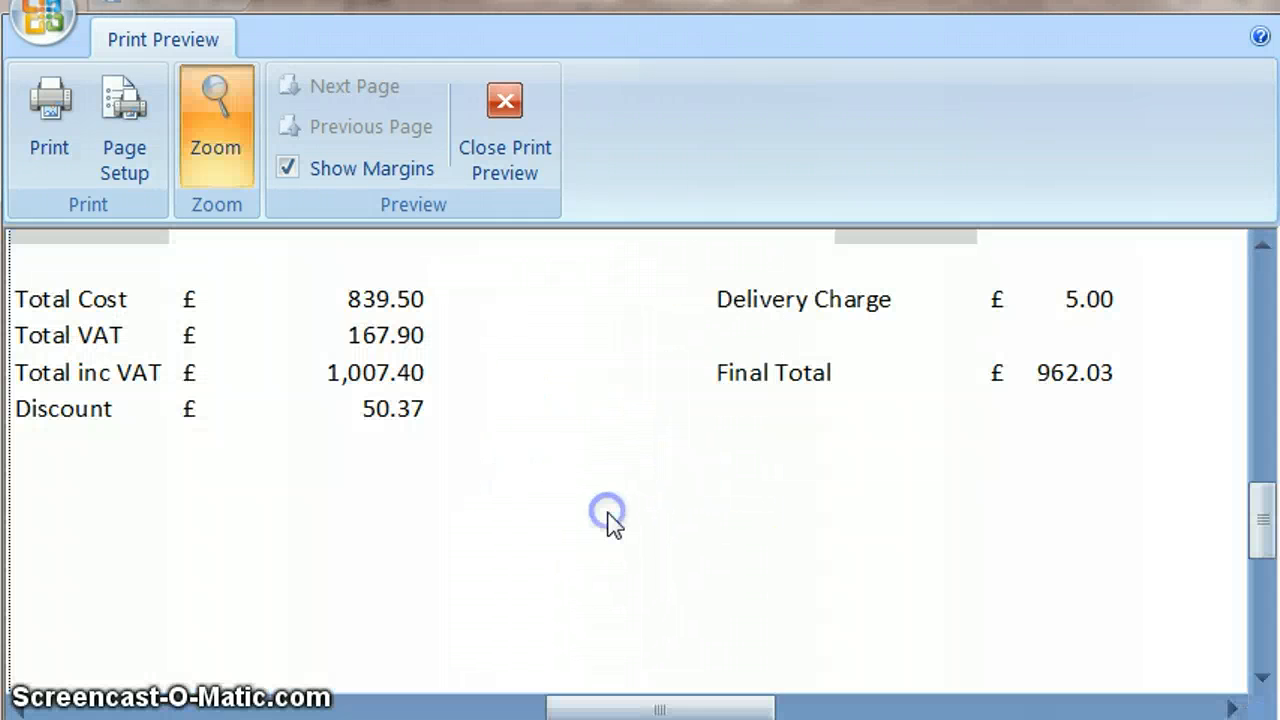
pyautogui.click(486, 467)
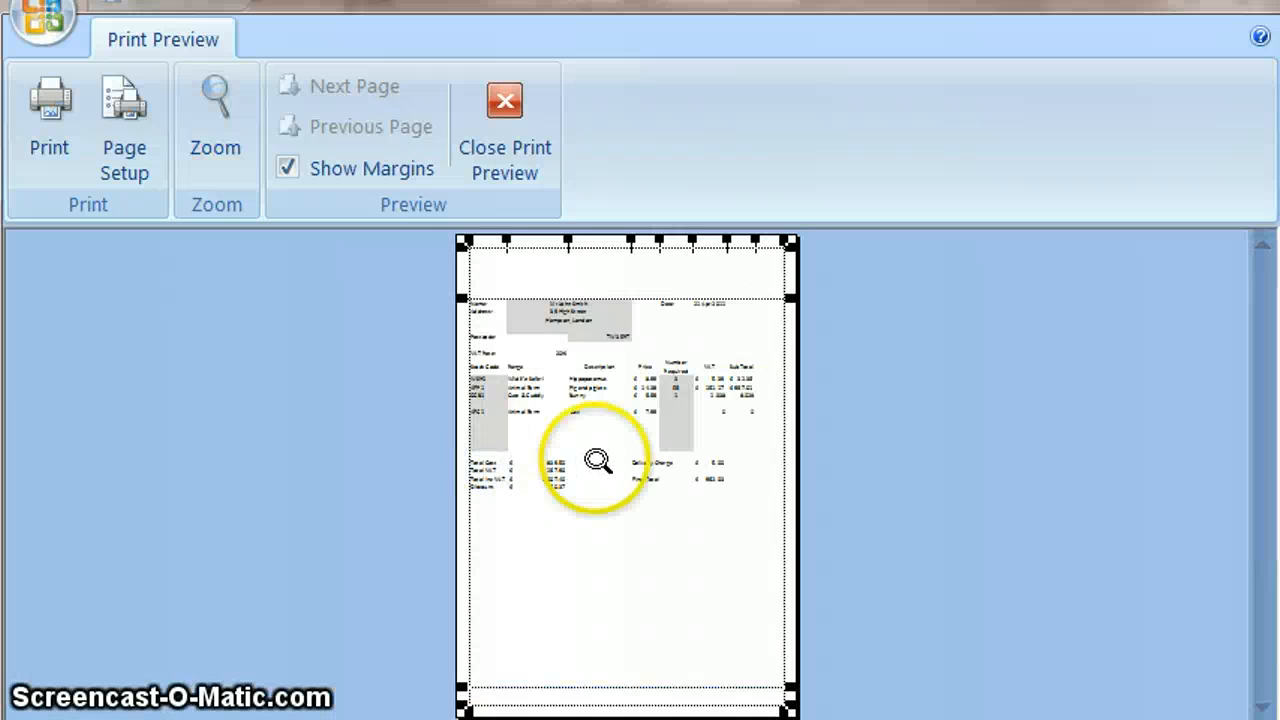
pyautogui.click(545, 471)
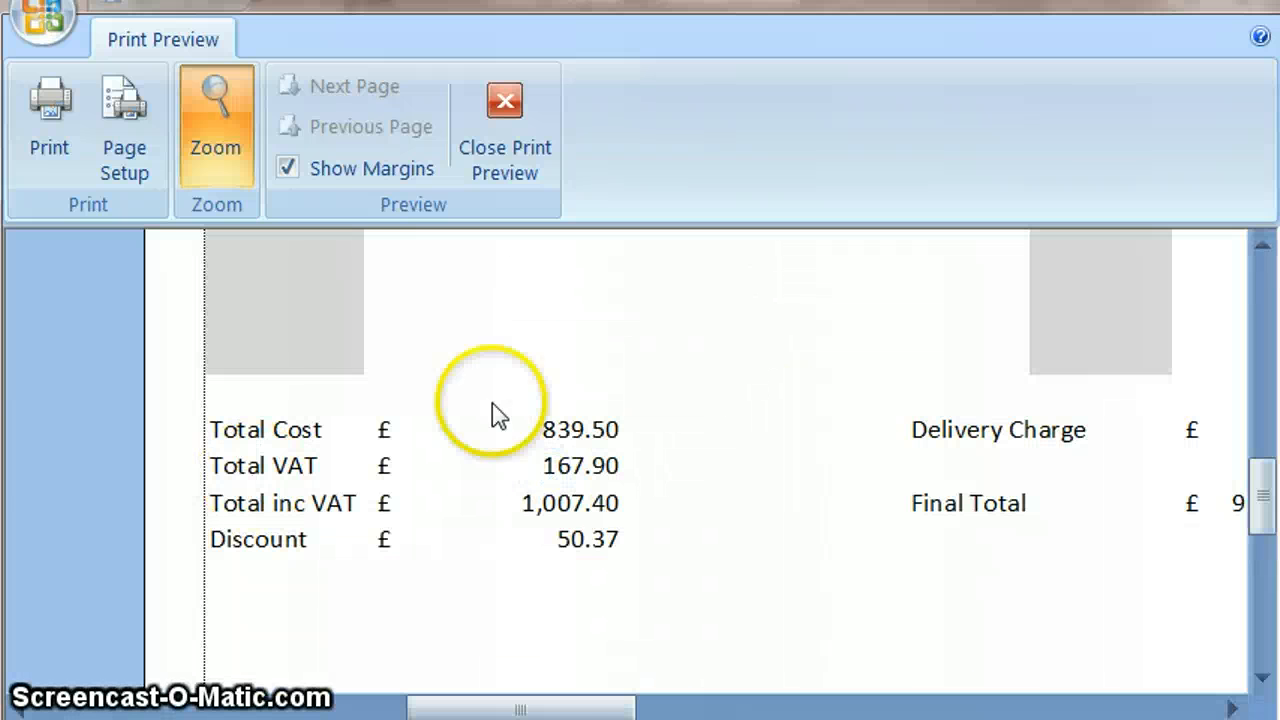
pyautogui.click(700, 488)
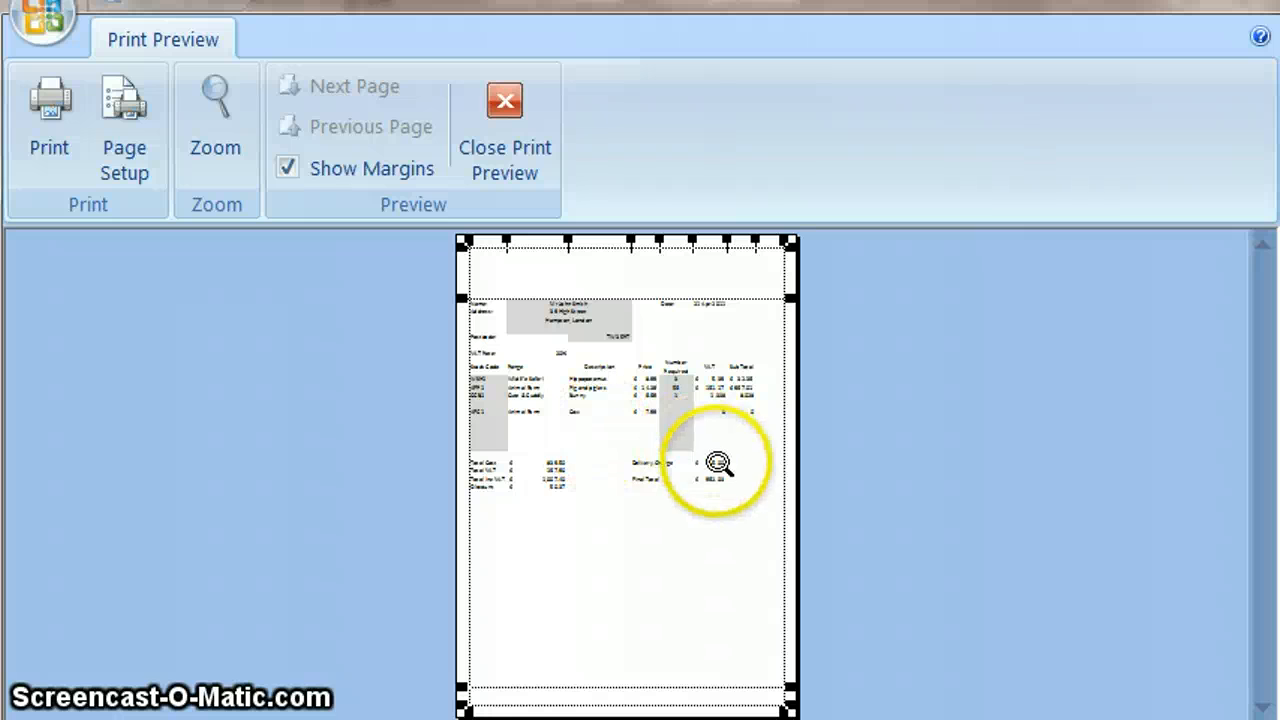
pyautogui.click(618, 420)
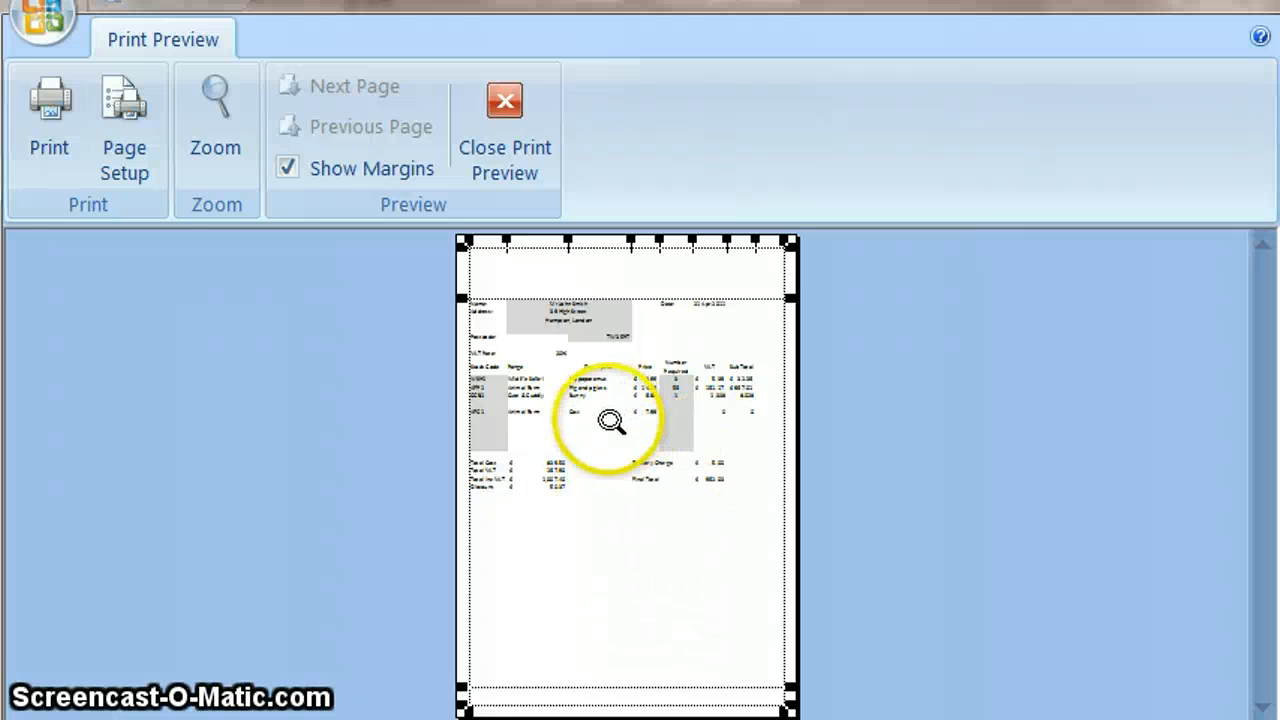
pyautogui.click(504, 104)
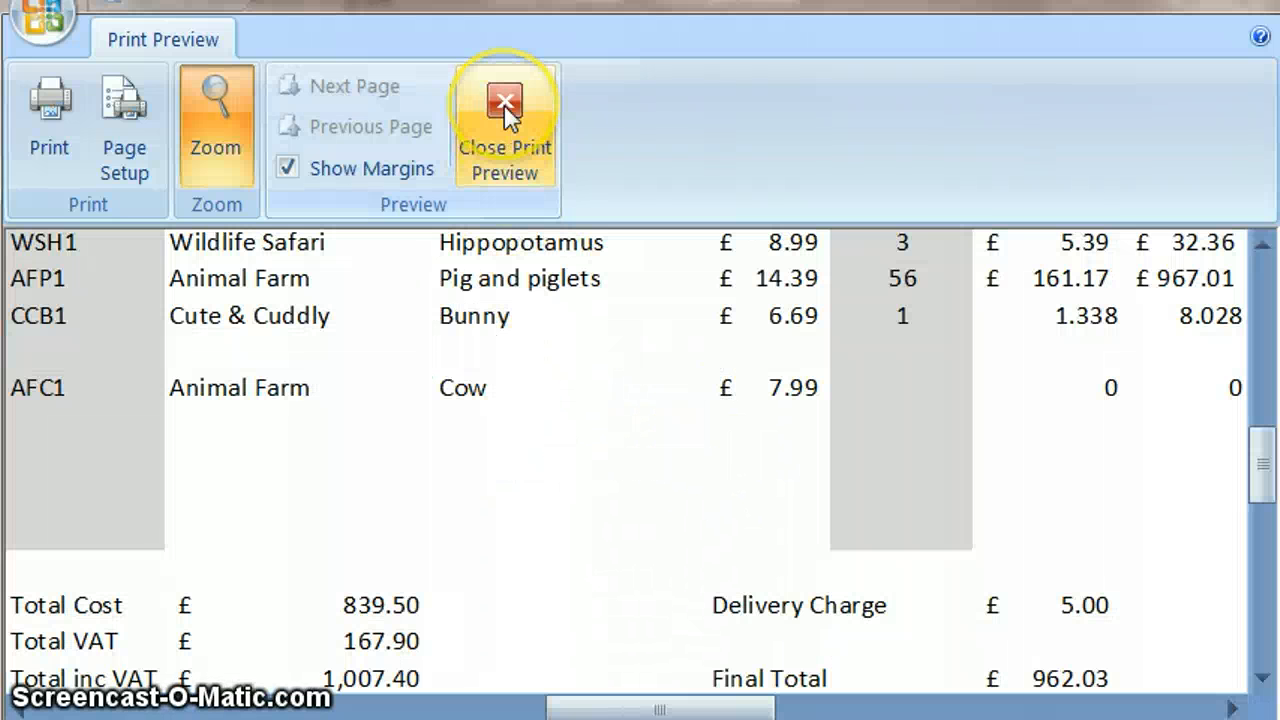
pyautogui.click(504, 104)
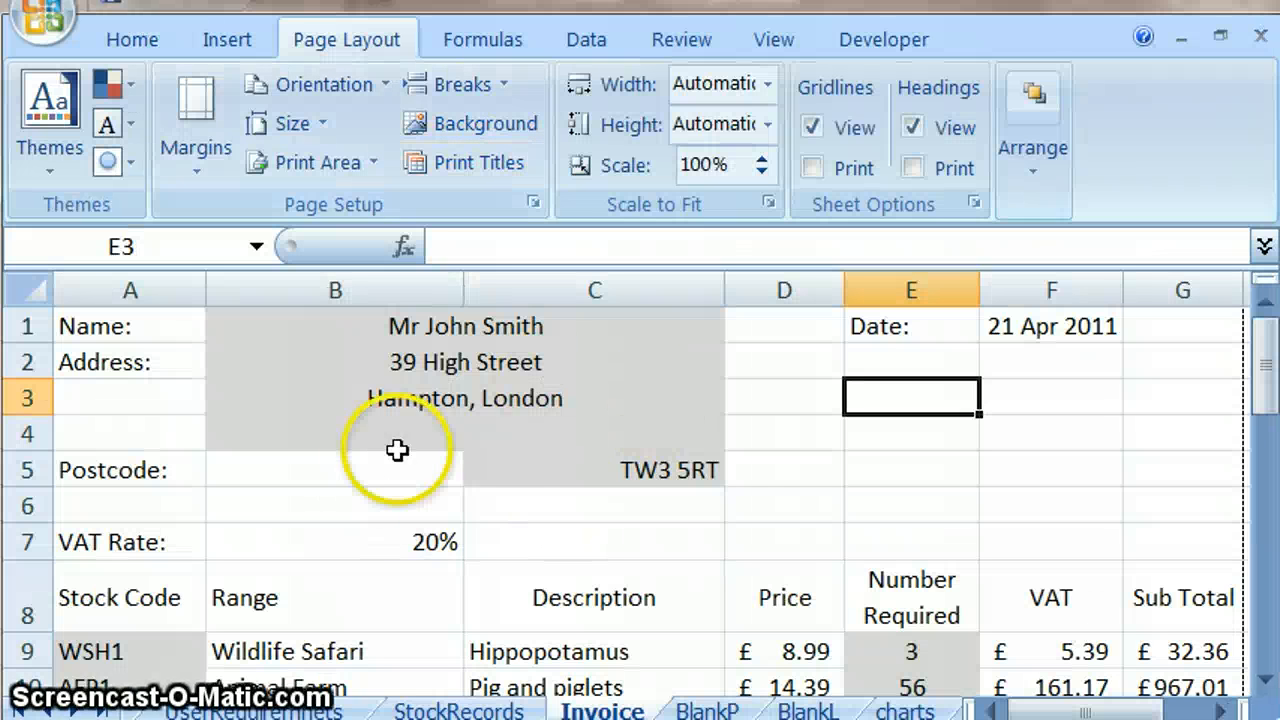